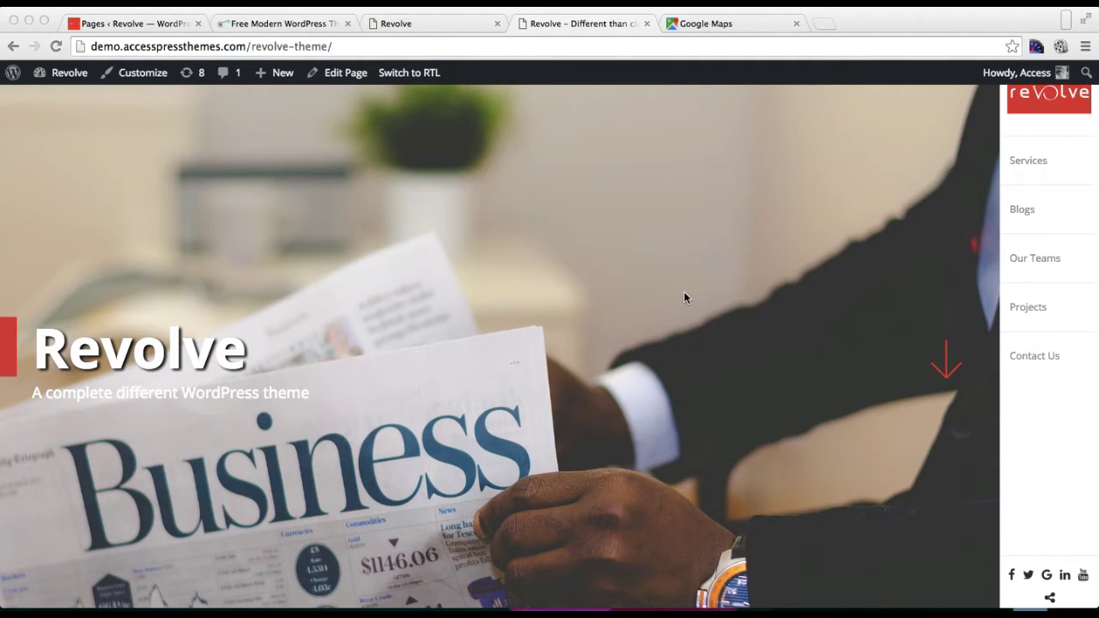
Move the Revolve demo home page through its sections down to the Contact Us page.
click(915, 324)
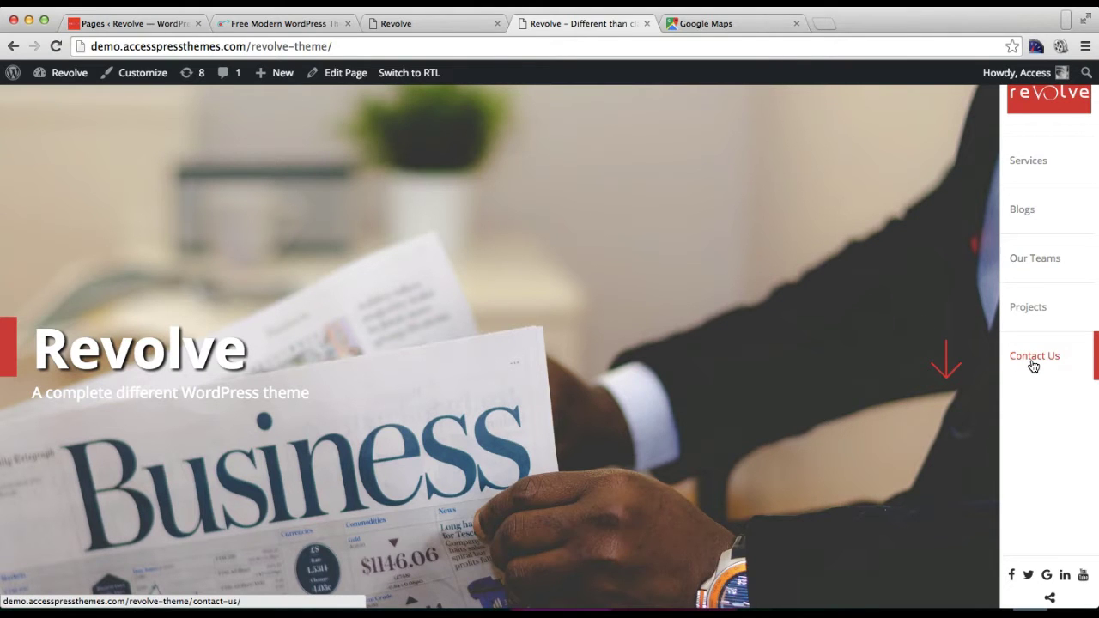
click(950, 362)
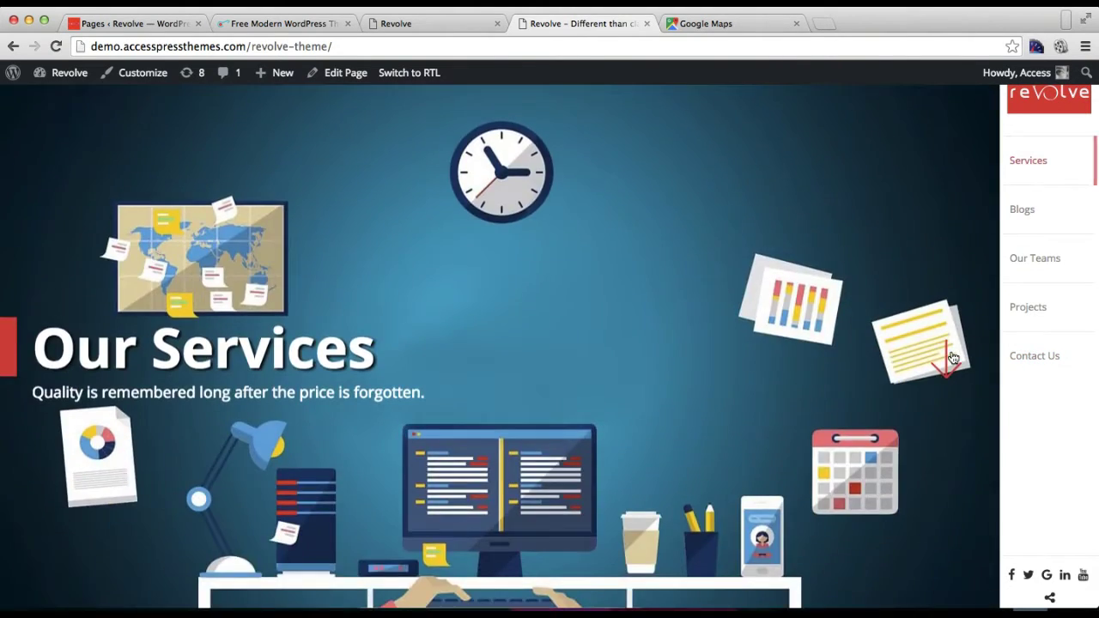
scroll(951, 357, down, 10)
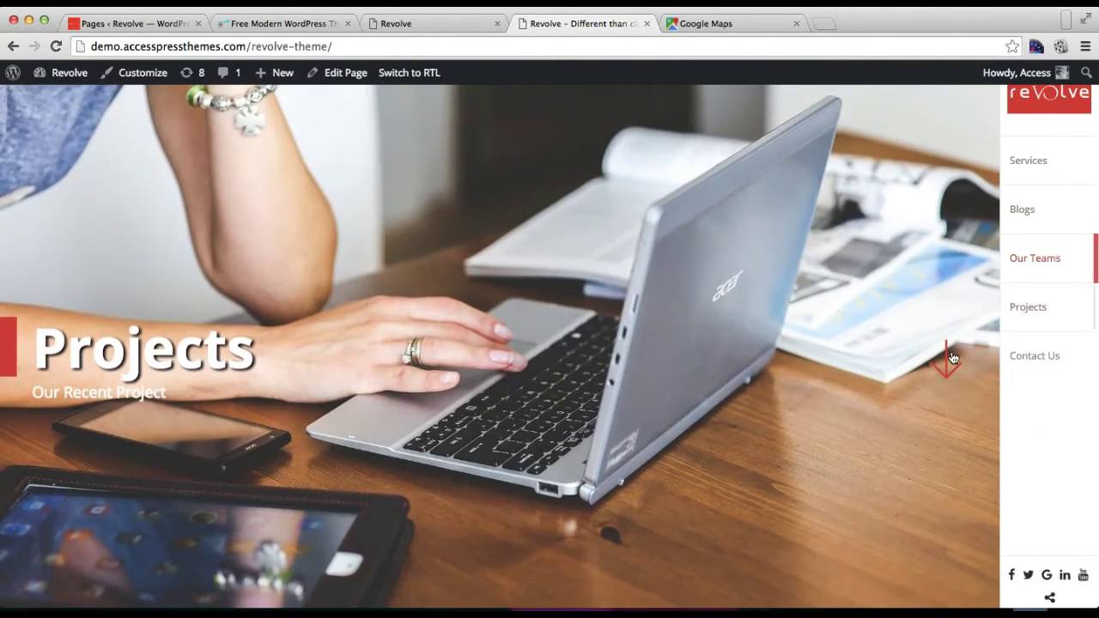
click(949, 361)
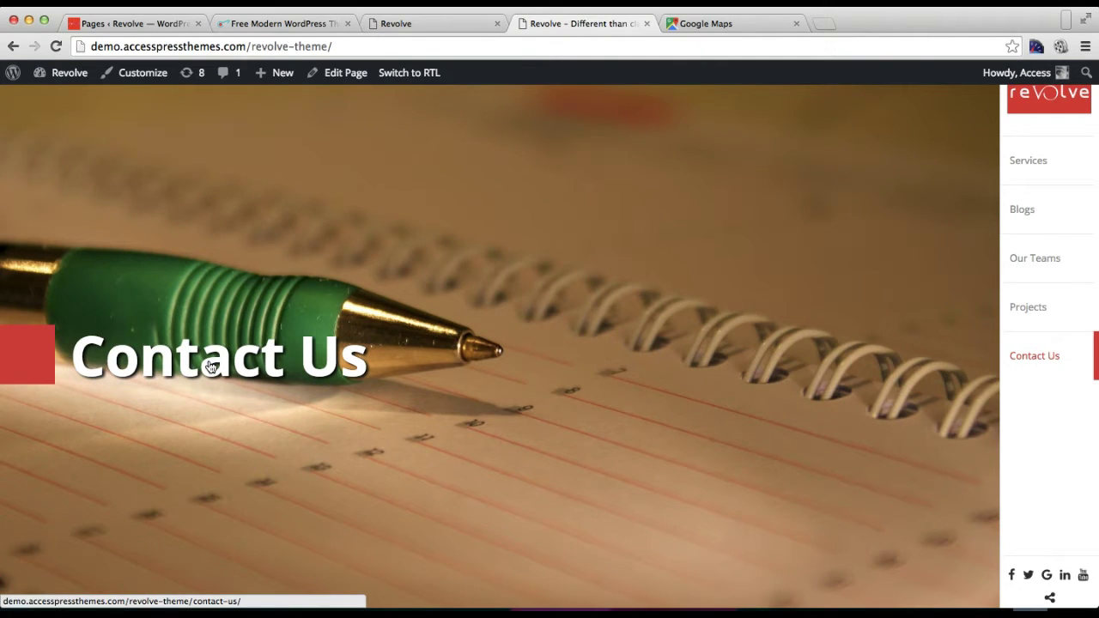
click(212, 367)
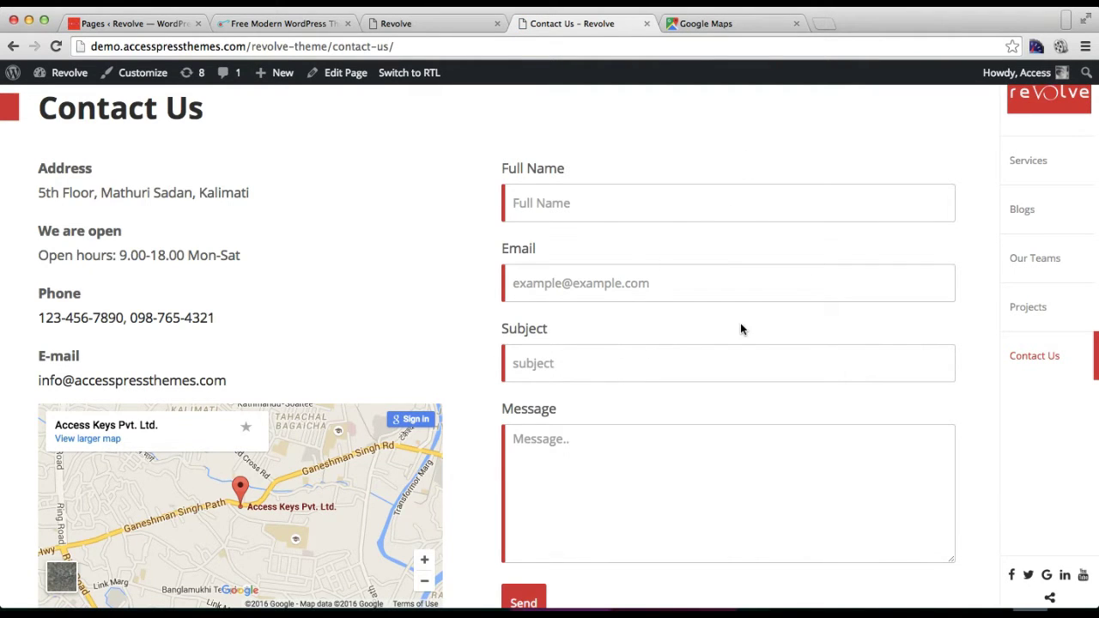
Review the demo Contact Us page's address, map and form, then go to the local Pages admin list.
scroll(740, 323, down, 1)
scroll(740, 323, up, 1)
scroll(358, 300, down, 1)
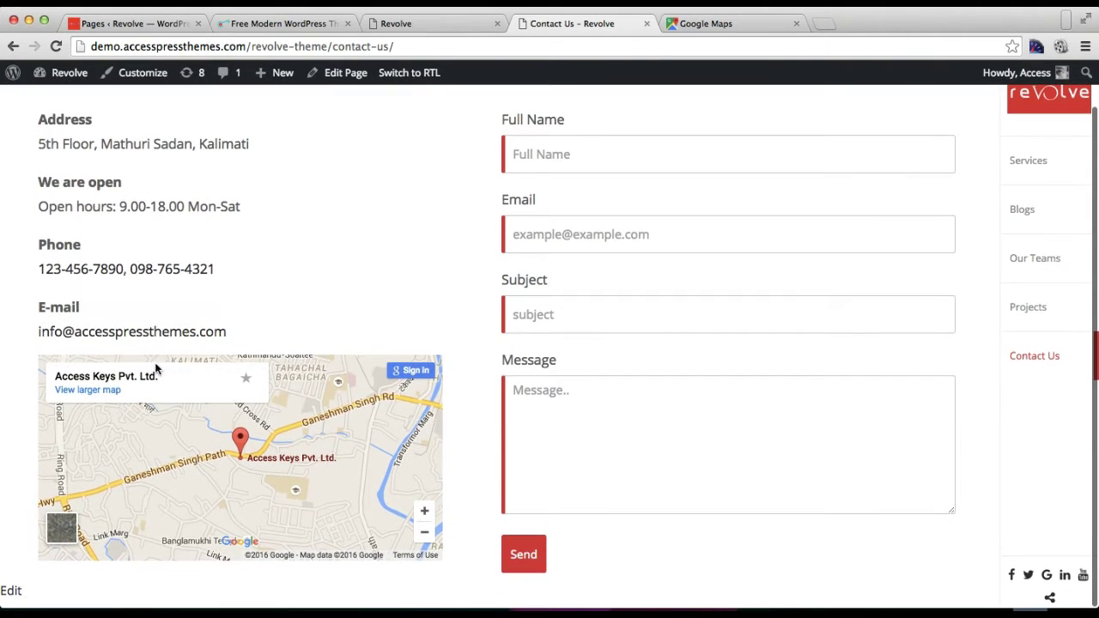
scroll(383, 215, up, 1)
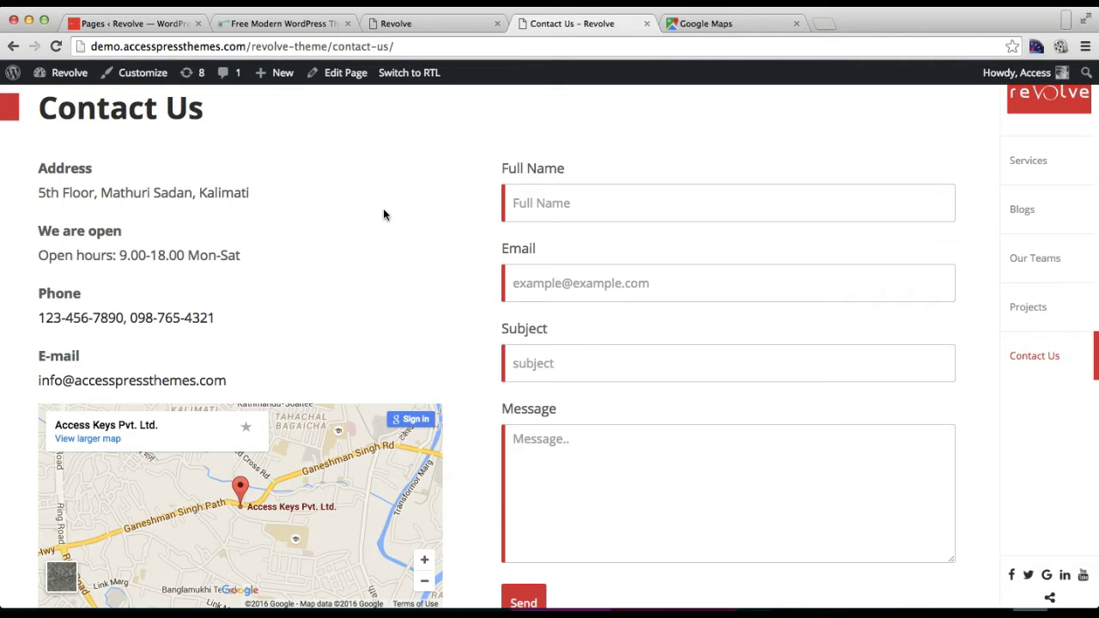
click(180, 30)
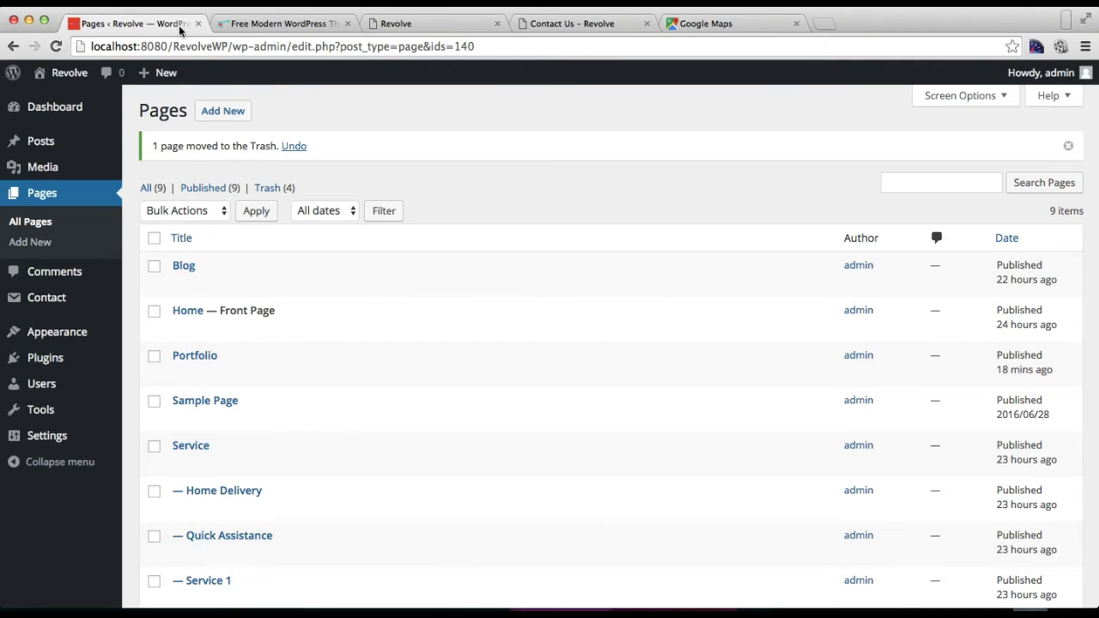
Go to the admin Dashboard, then open Plugins > Add New.
click(51, 108)
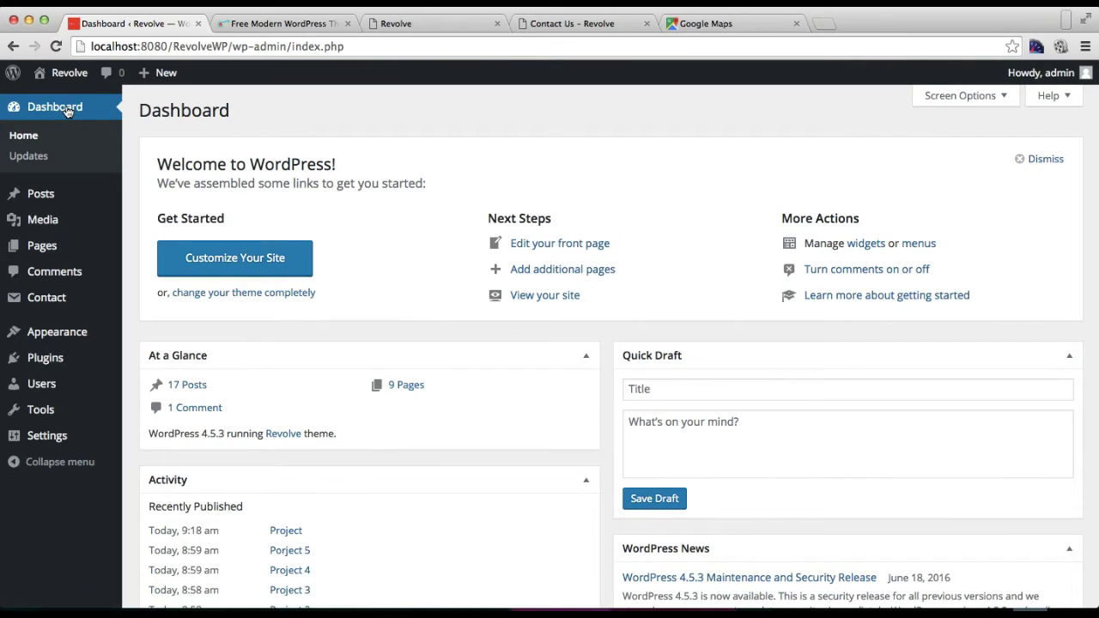
mouse_move(52, 299)
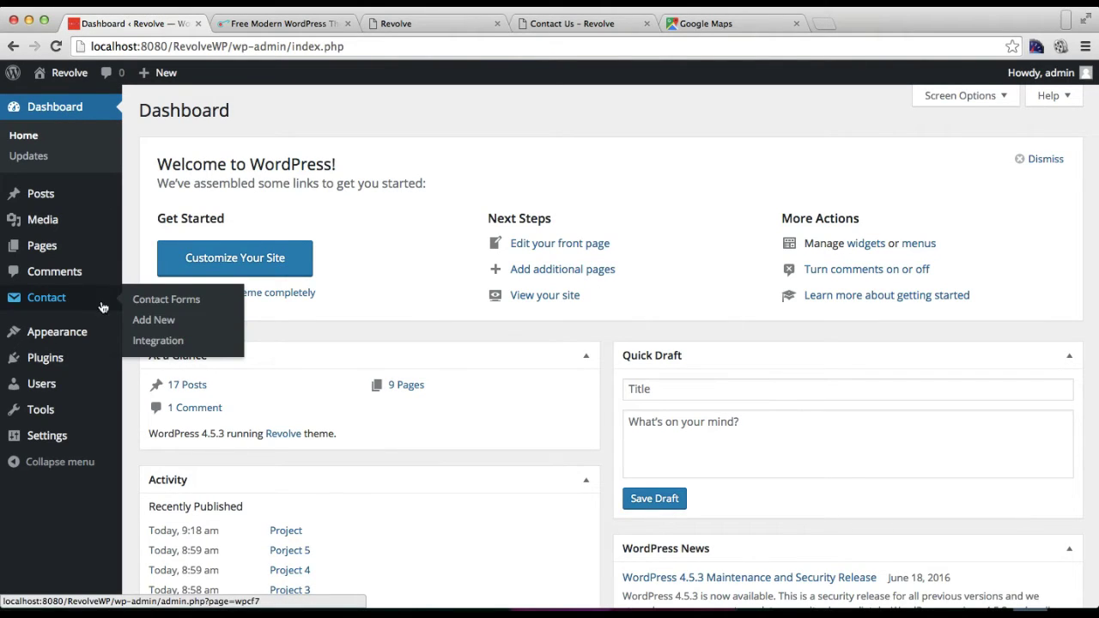
mouse_move(66, 251)
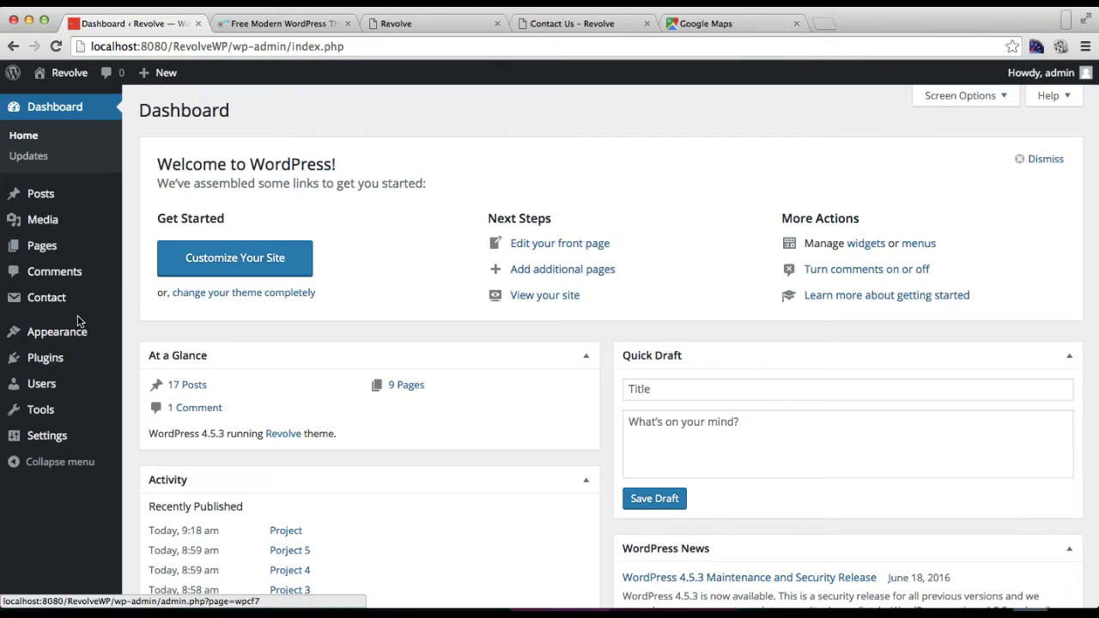
mouse_move(61, 367)
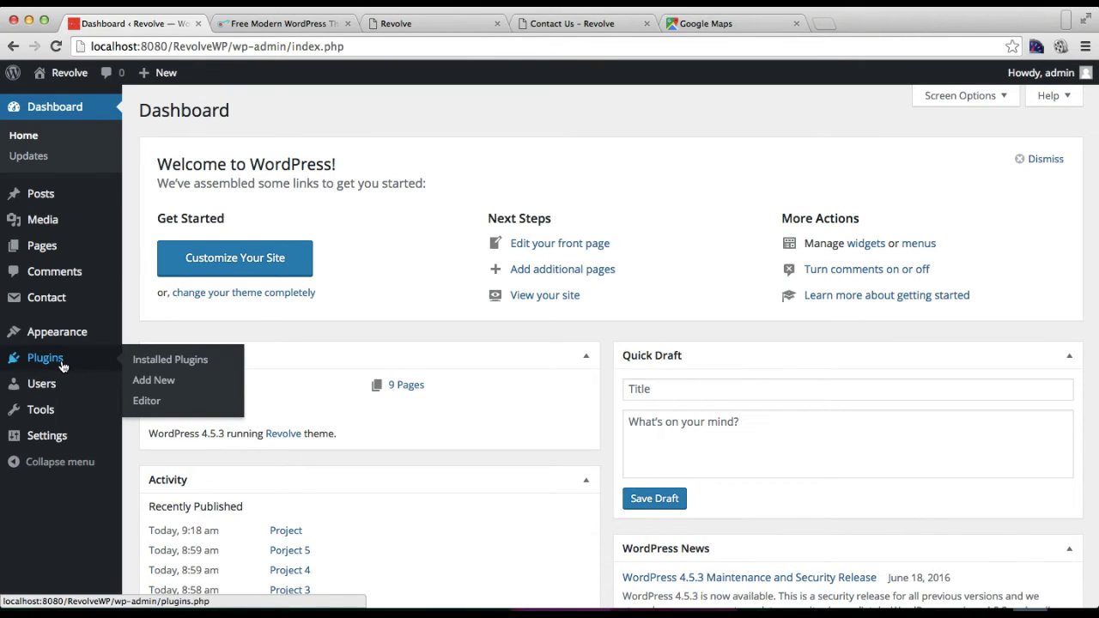
click(162, 383)
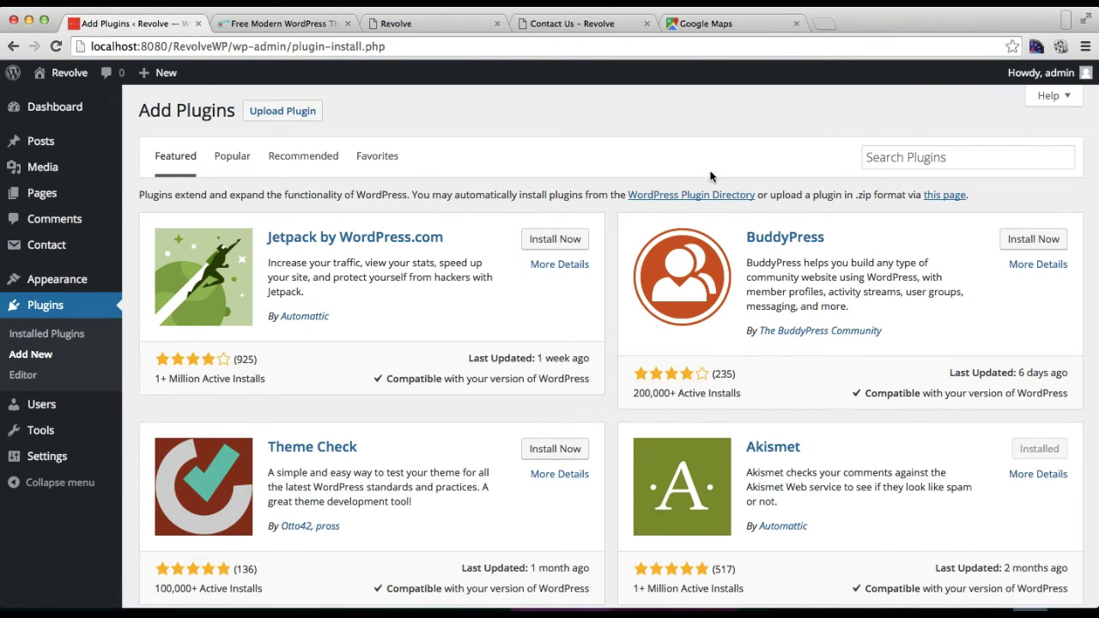
Search plugins for 'contact form 7' to confirm it is installed, then open the Contact Forms list.
click(898, 157)
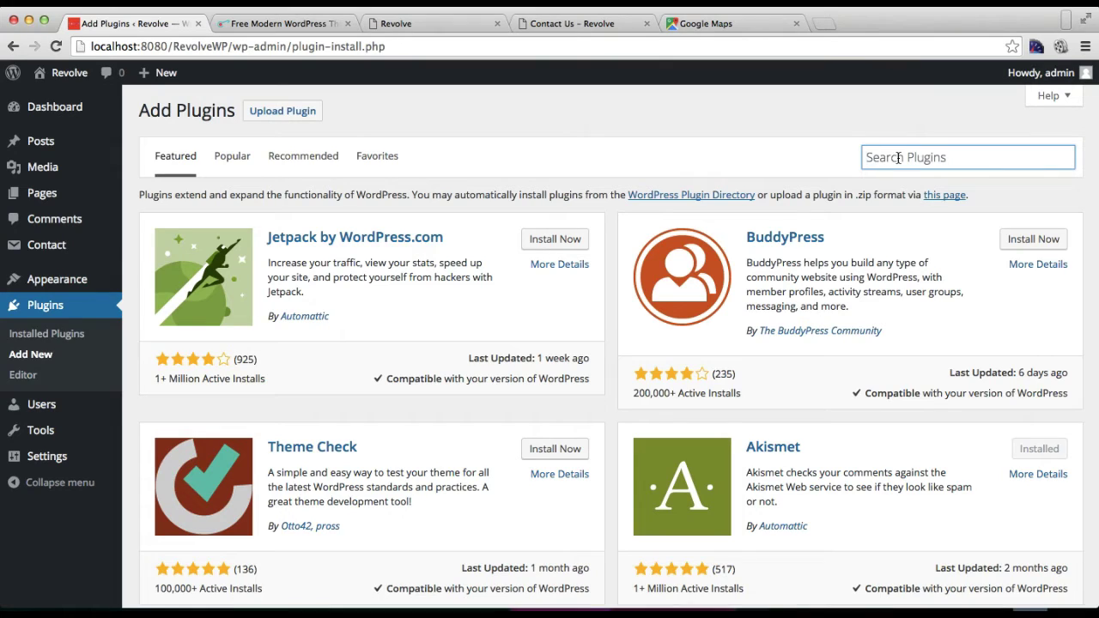
text(contact form 7)
key(Return)
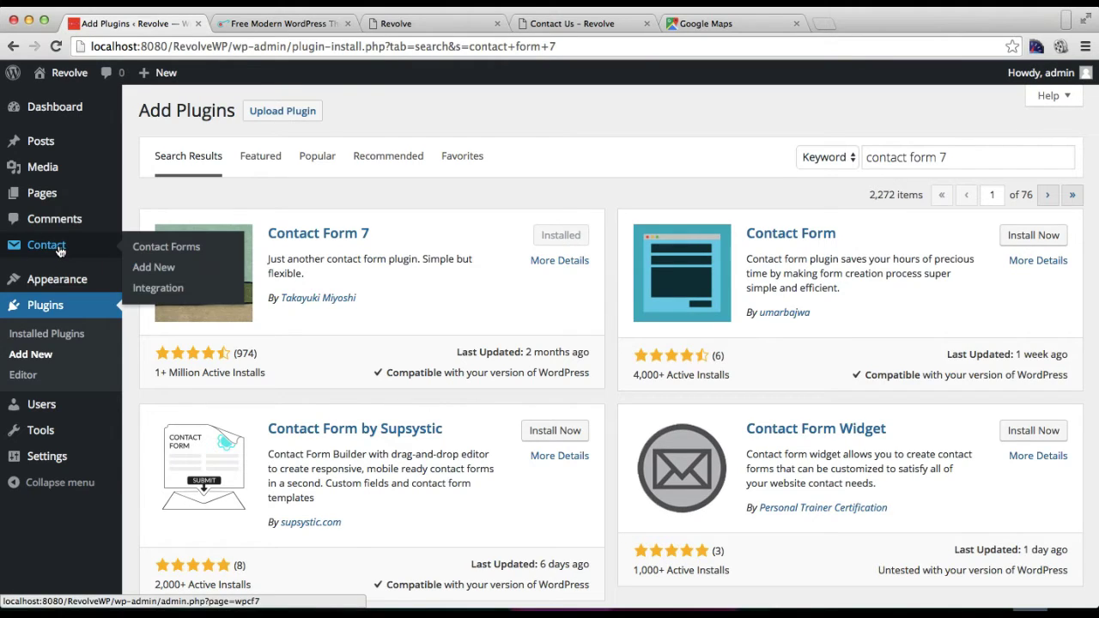
click(150, 248)
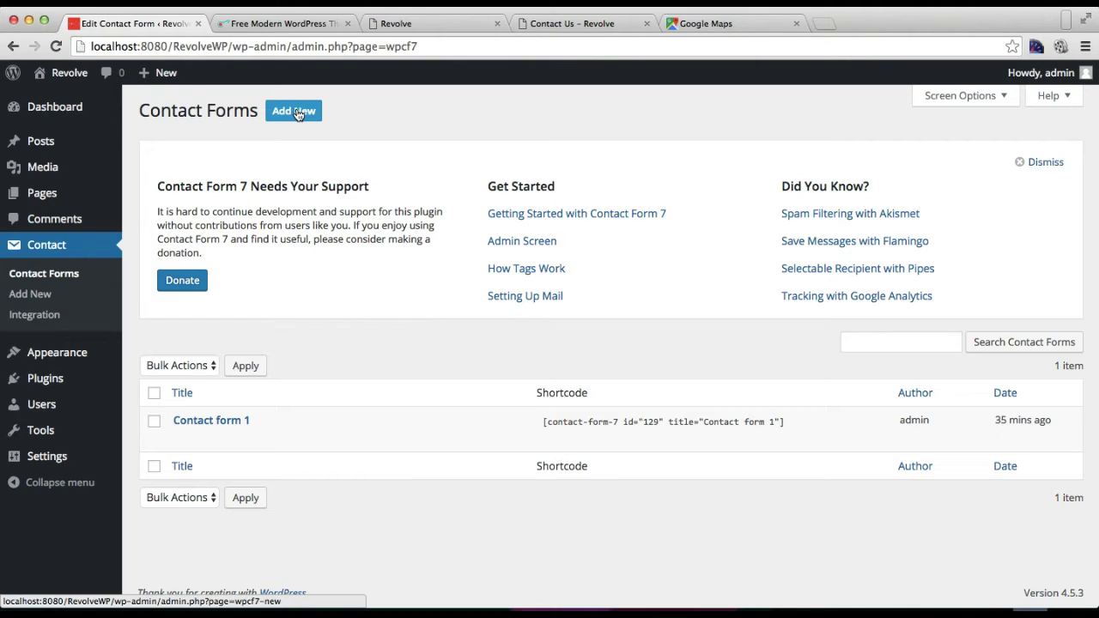
Select and copy Contact form 1's full shortcode, then bring the TextEdit notes forward.
mouse_move(598, 427)
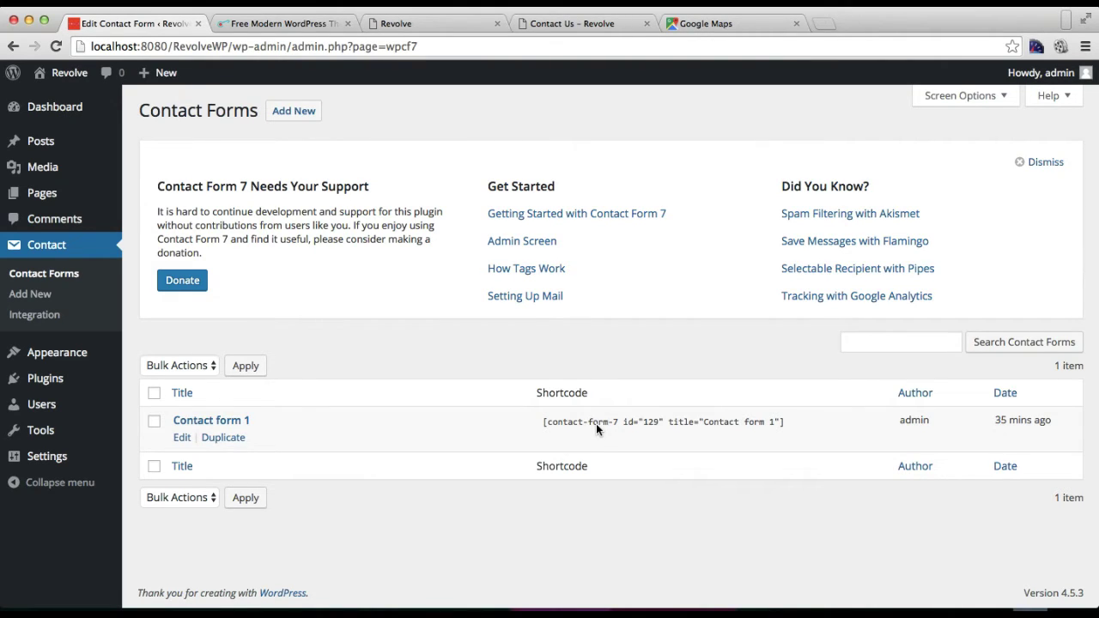
click(628, 429)
key(super+c)
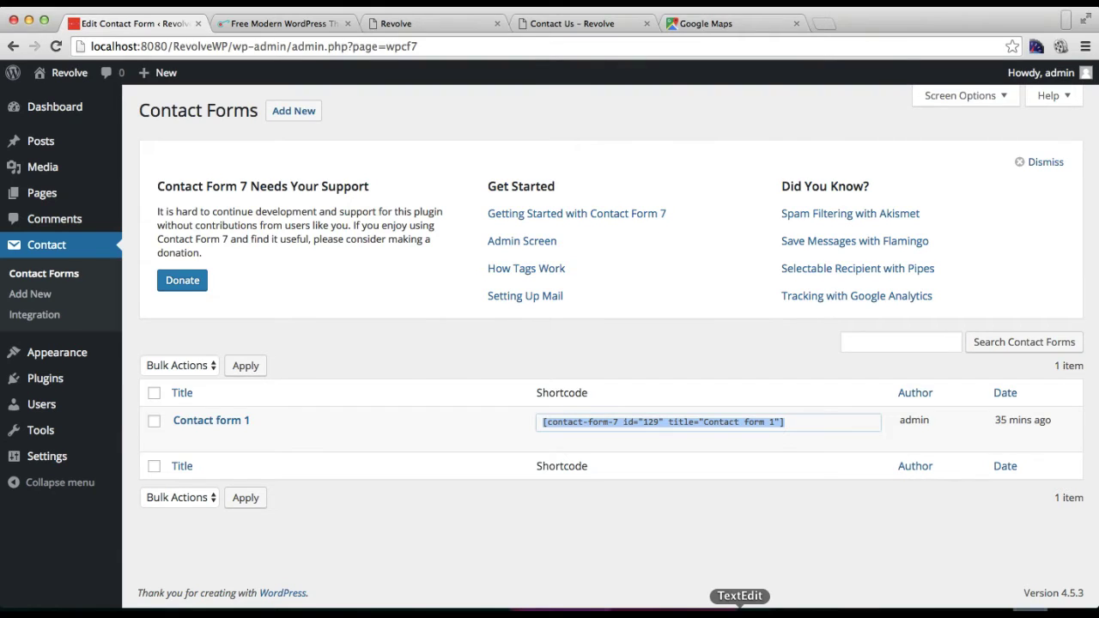
click(739, 611)
click(501, 344)
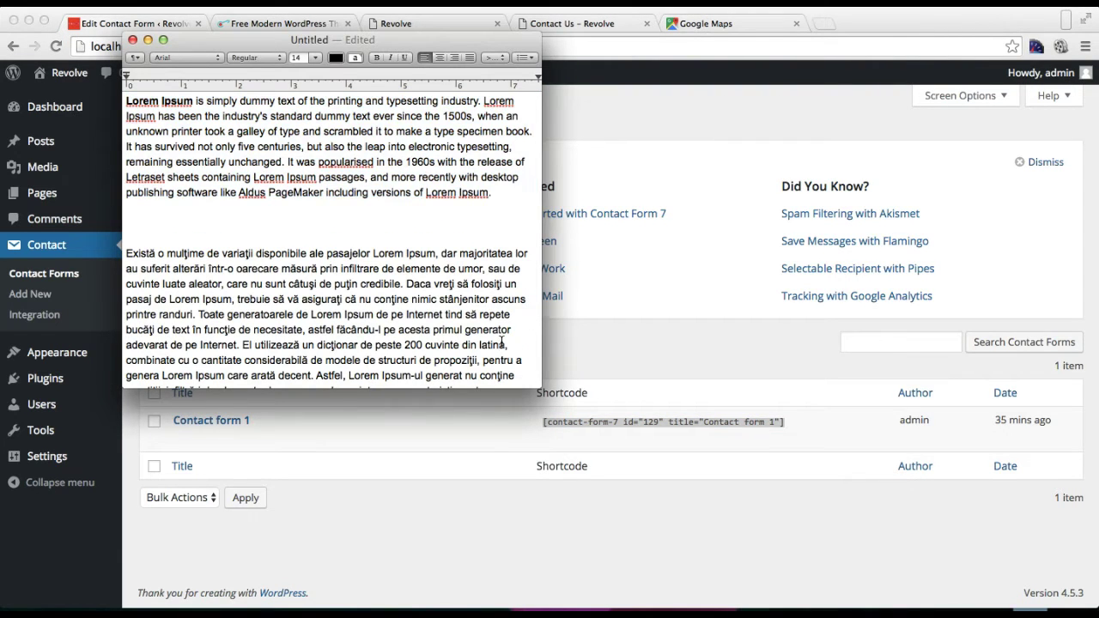
Paste the Contact form 1 shortcode at the end of the TextEdit notes, then begin a new WordPress page.
scroll(504, 341, down, 5)
click(415, 383)
key(Return)
key(Return)
key(Return)
key(super+v)
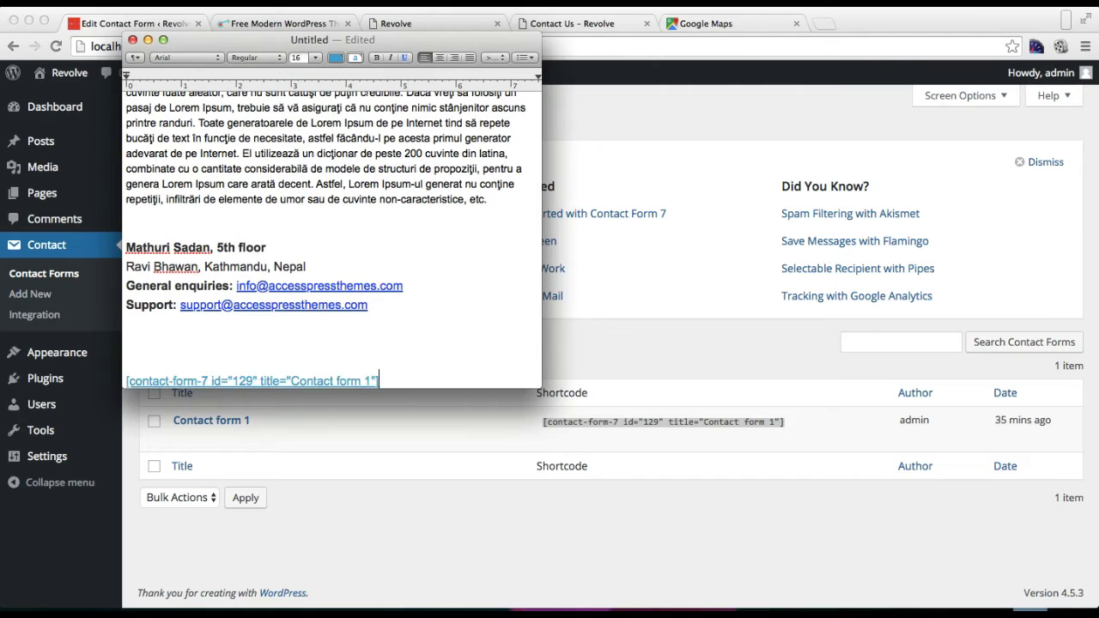
click(148, 40)
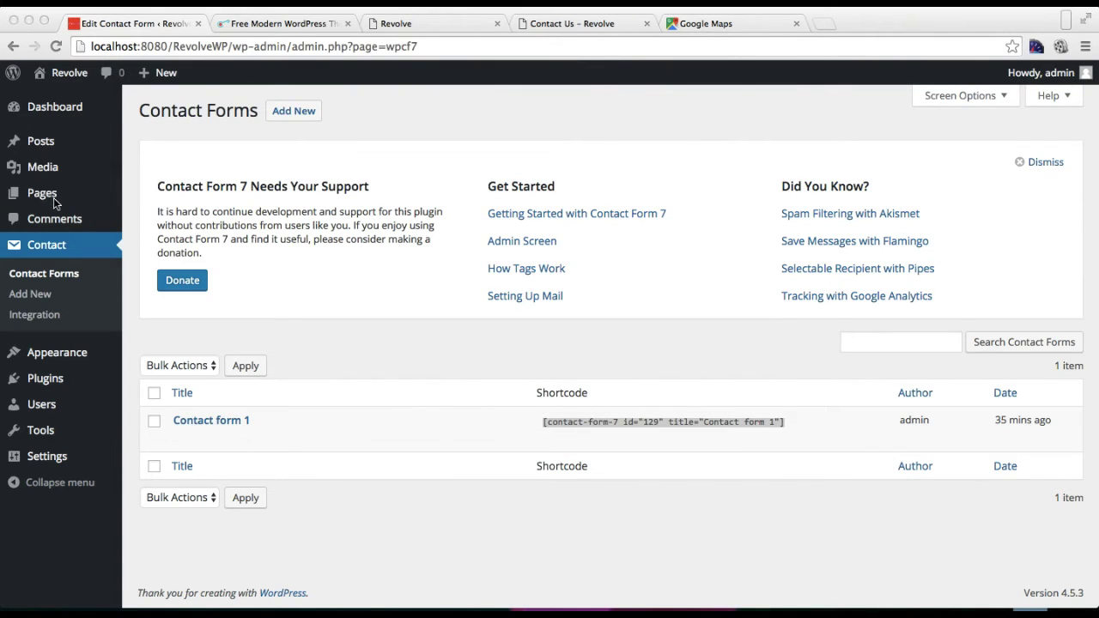
mouse_move(36, 198)
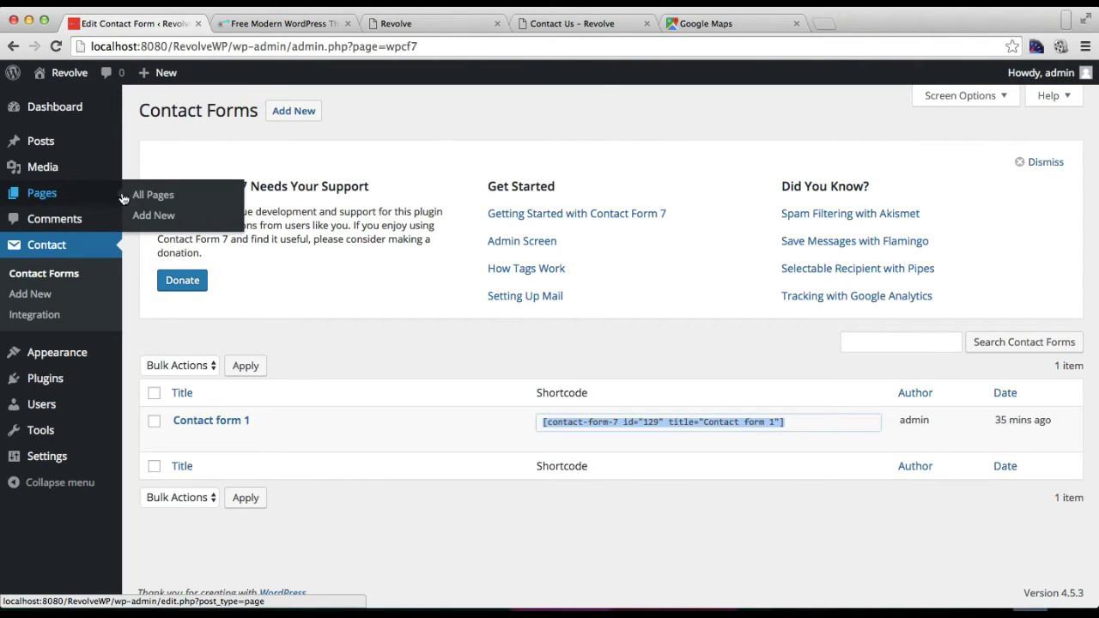
click(155, 216)
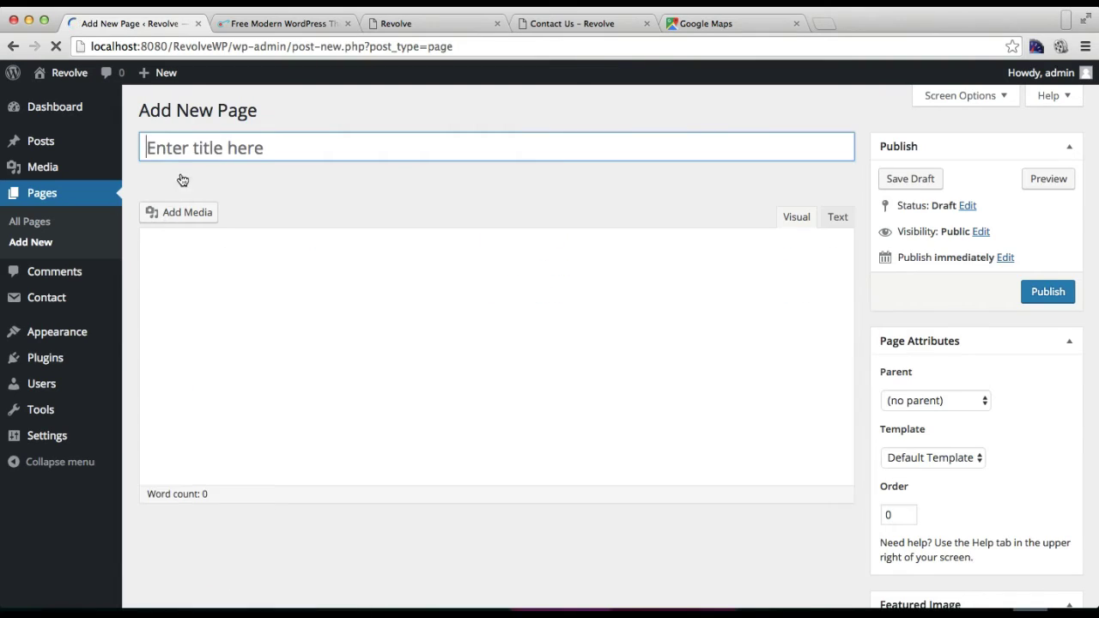
Title the new page 'Contact Us' so it saves as a draft with permalink contact-us.
click(250, 148)
text(Contact us)
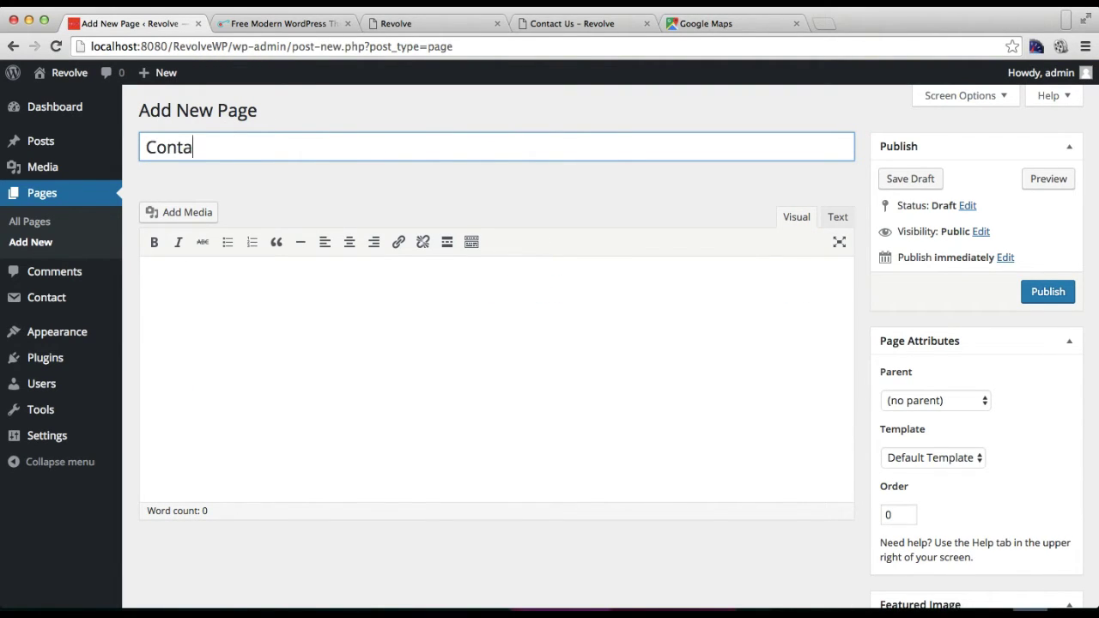
key(BackSpace)
key(BackSpace)
key(BackSpace)
text(Us)
click(388, 363)
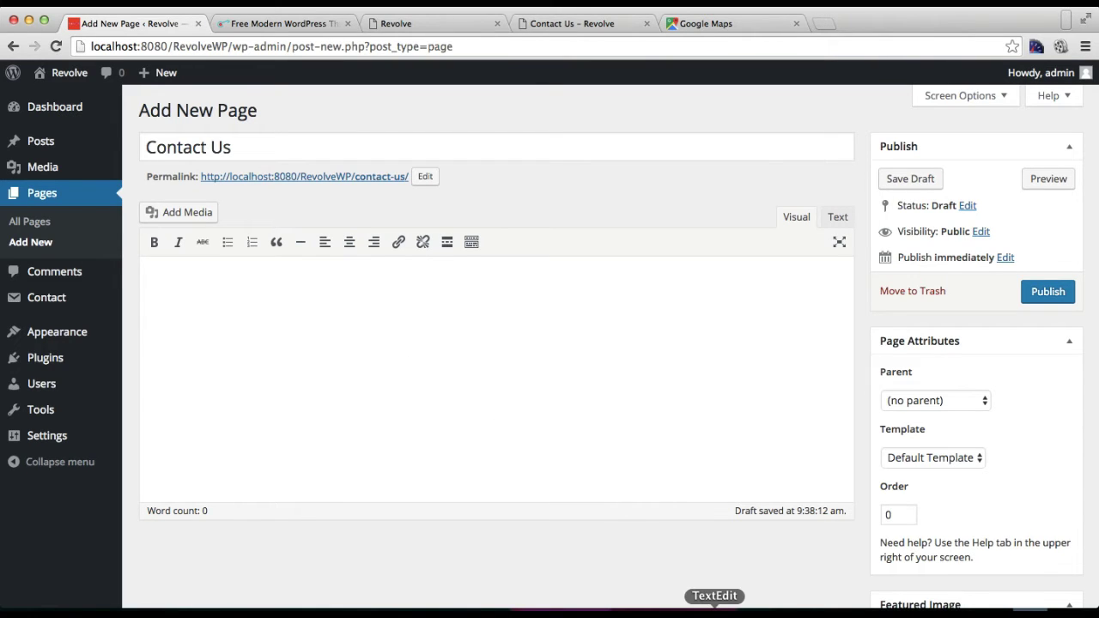
click(689, 613)
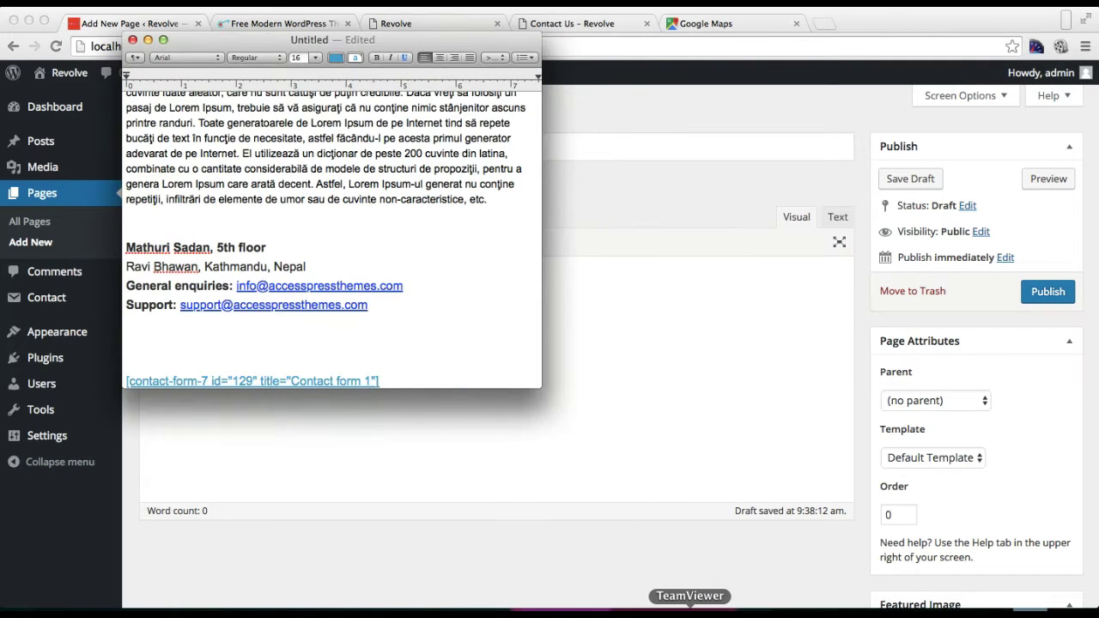
Copy the contact form shortcode from the notes into the Contact Us page body.
drag(392, 378, 122, 377)
key(super+c)
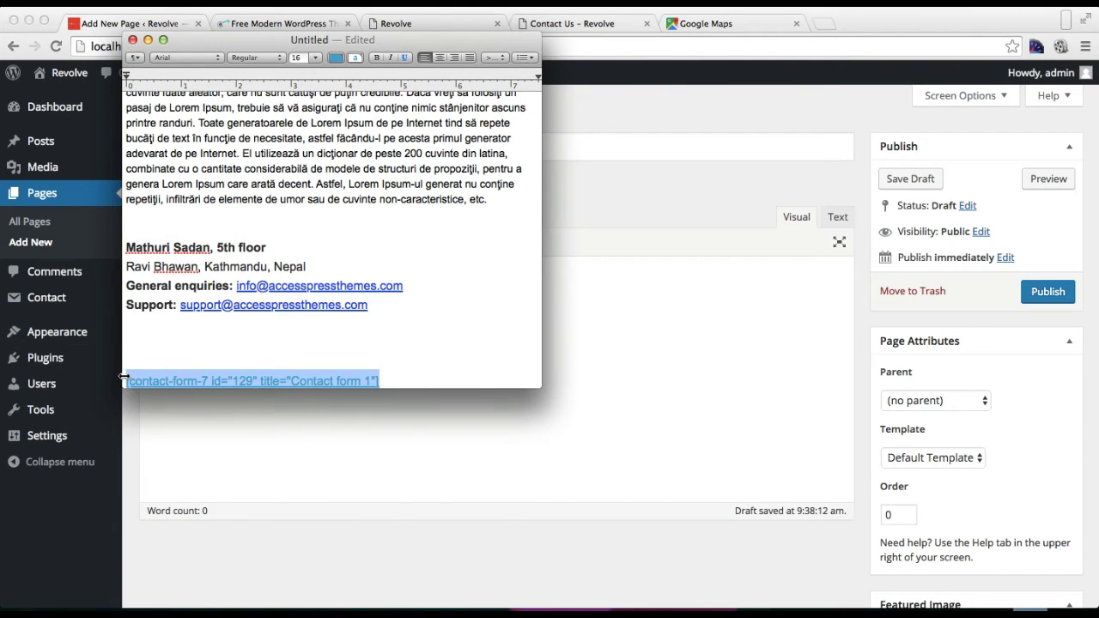
click(573, 306)
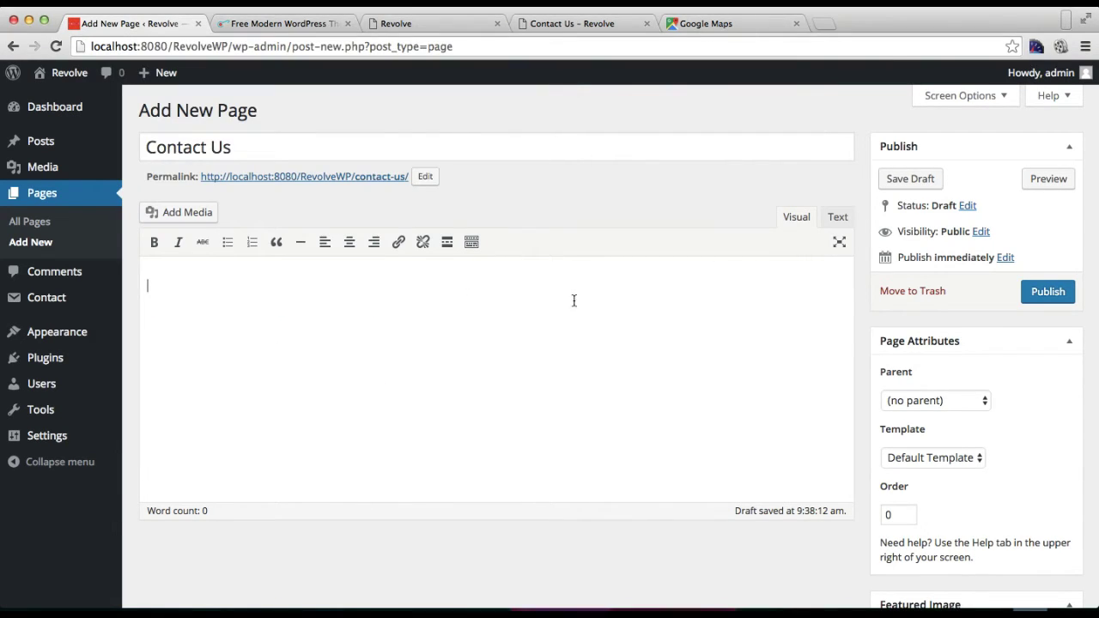
right_click(427, 314)
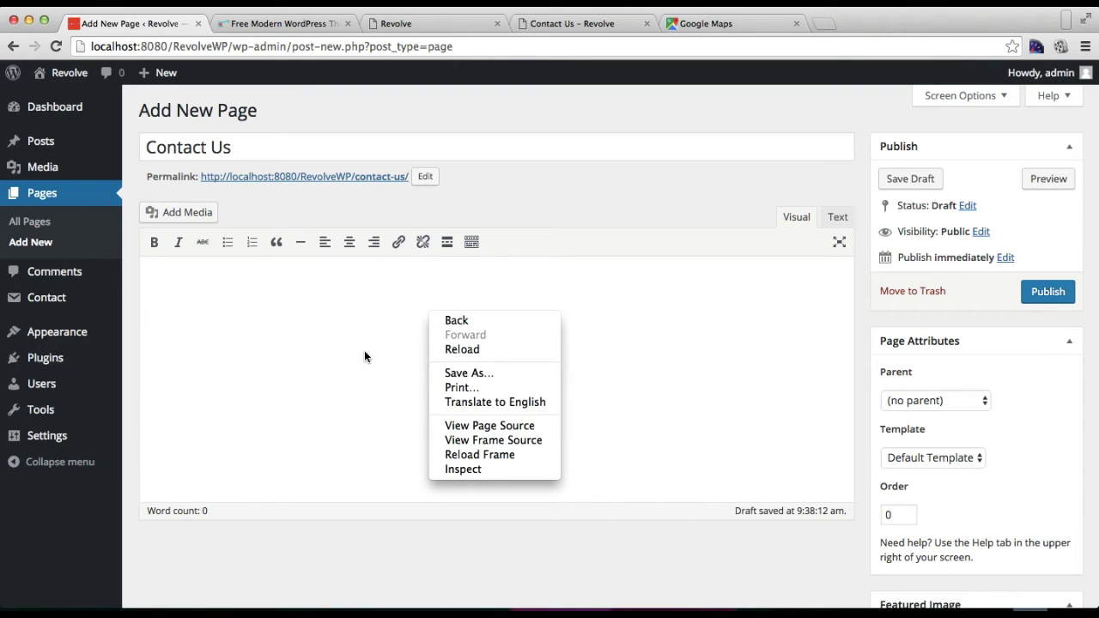
click(302, 362)
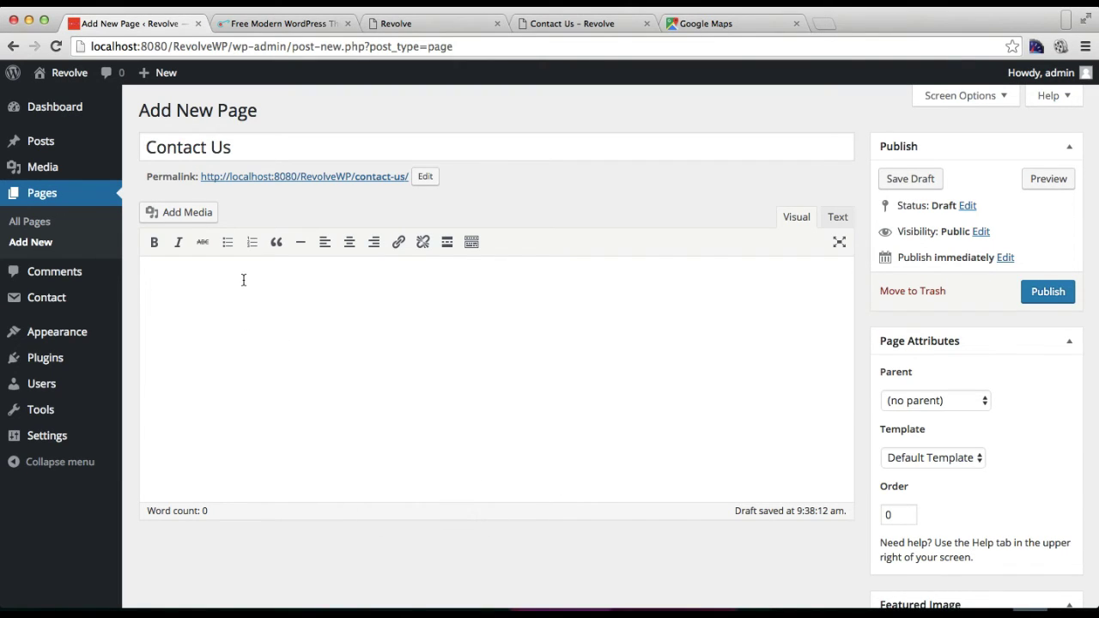
key(super+v)
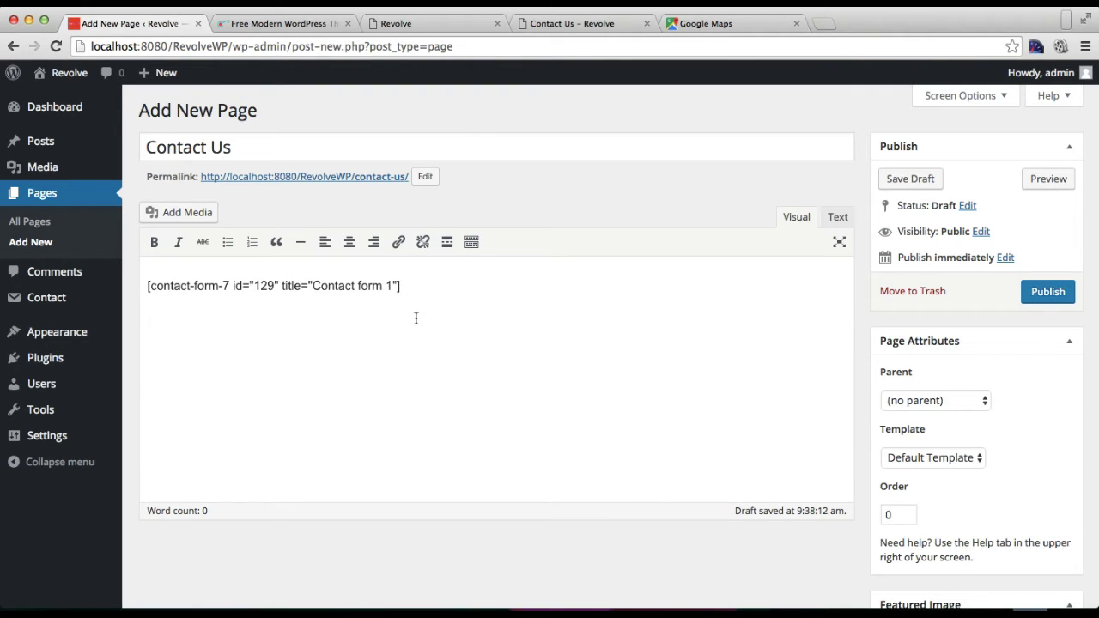
key(Return)
key(Return)
Copy the office address and enquiry lines from the notes and paste them below the shortcode.
click(738, 611)
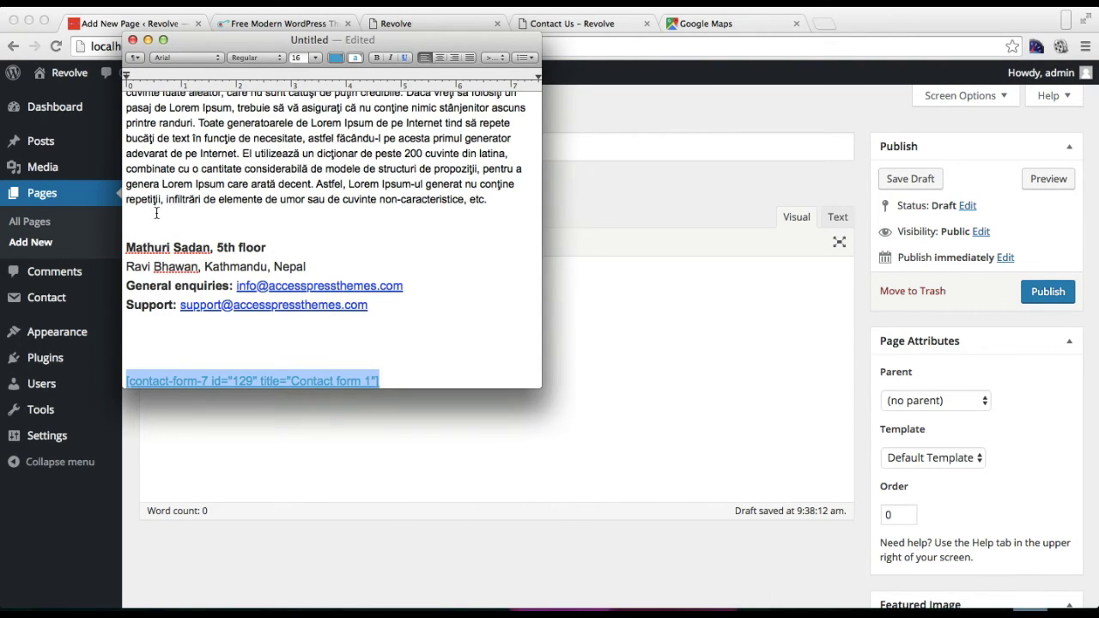
click(127, 245)
drag(127, 246, 428, 306)
key(super+c)
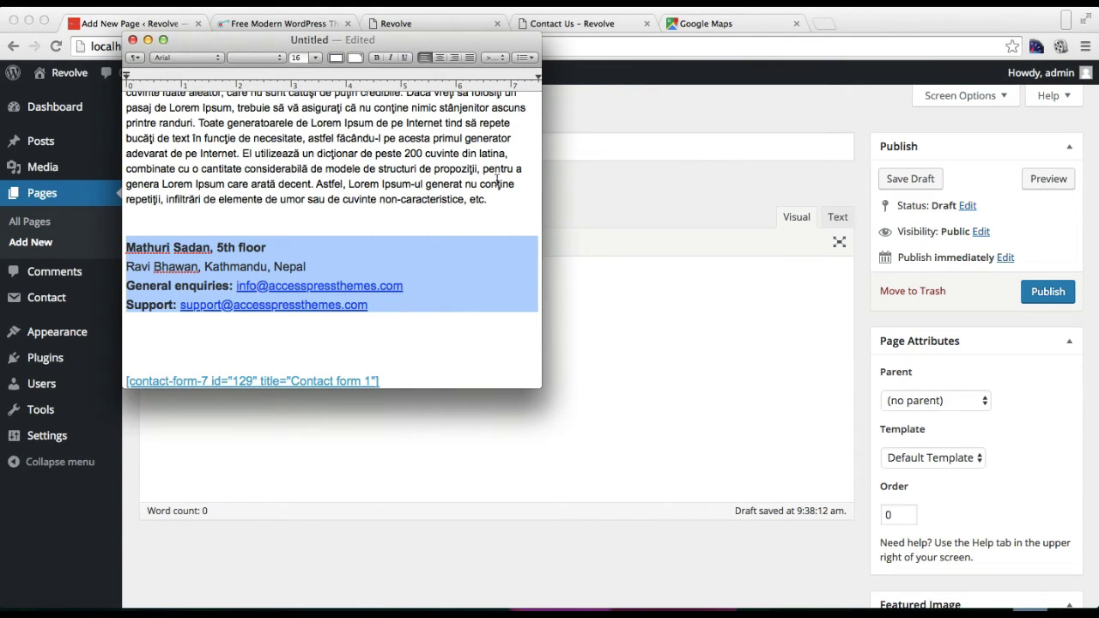
click(151, 40)
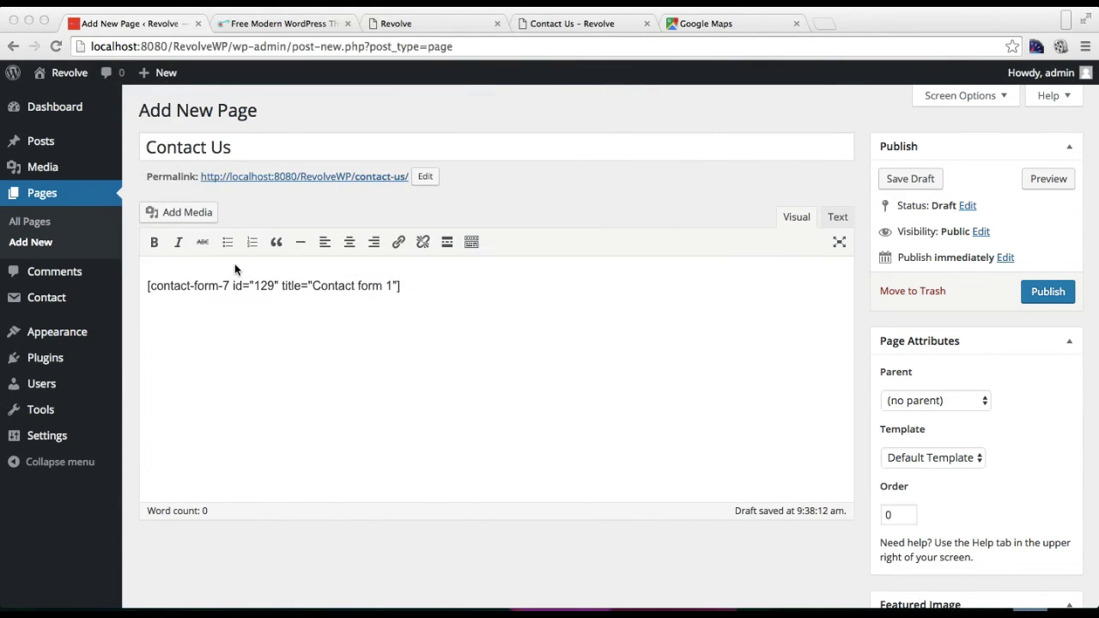
click(172, 322)
key(super+v)
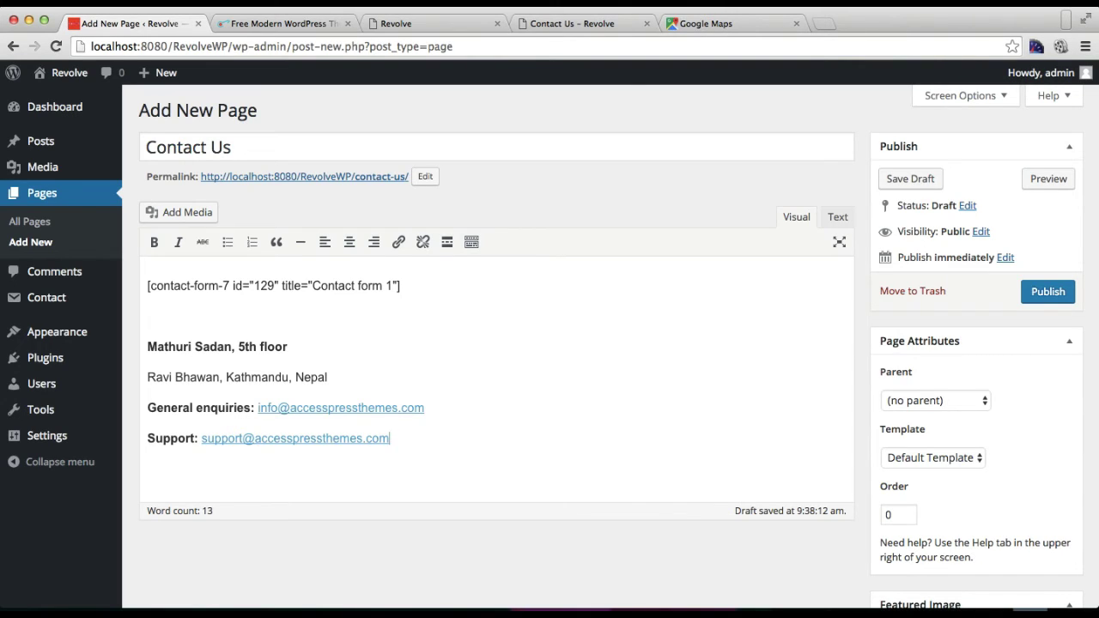
click(704, 26)
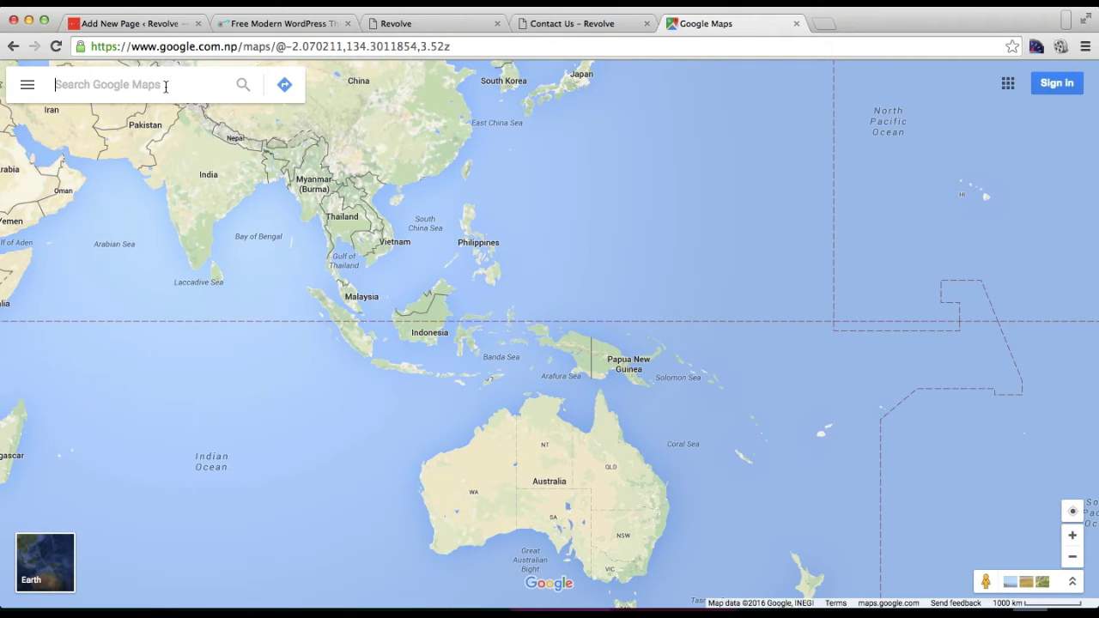
Find Access Keys Pvt. Ltd. on Google Maps and copy its embed map iframe code.
text(Access)
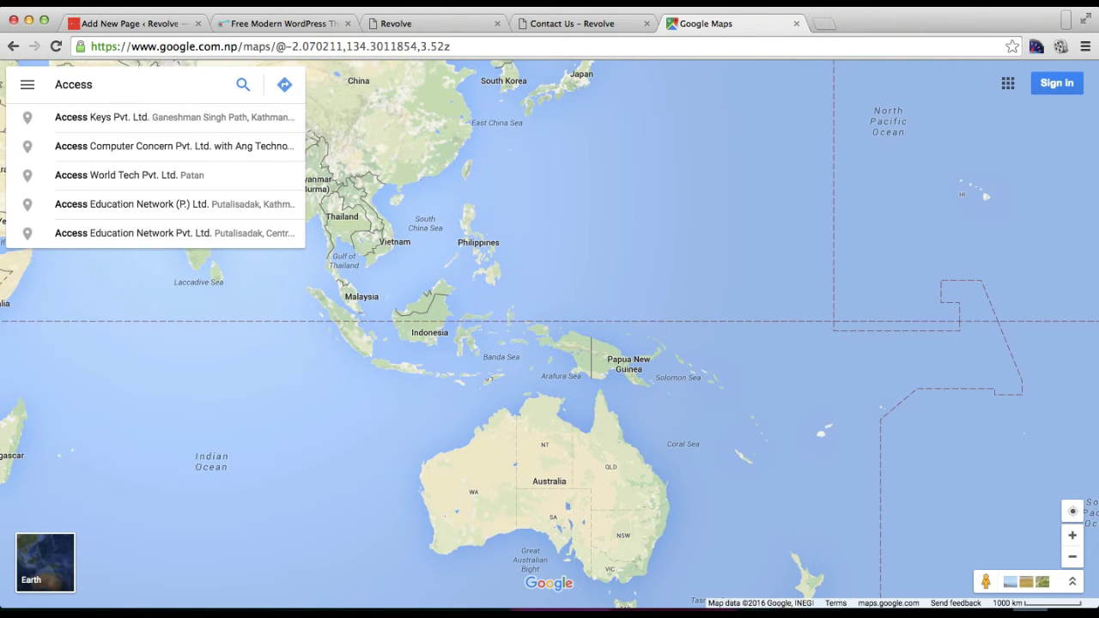
key(Down)
key(Return)
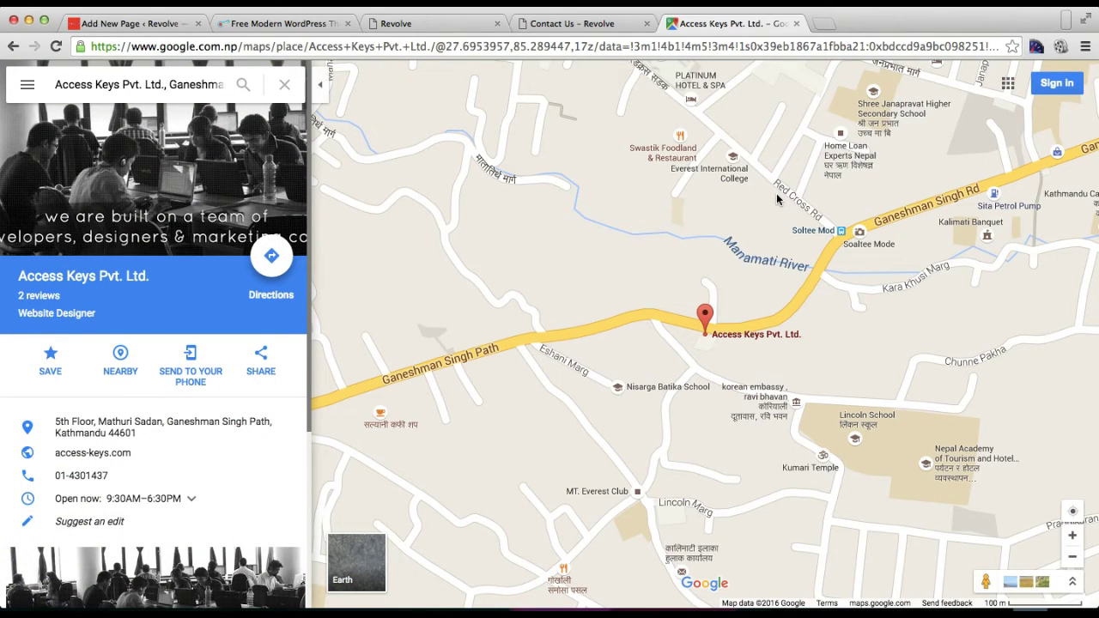
click(28, 86)
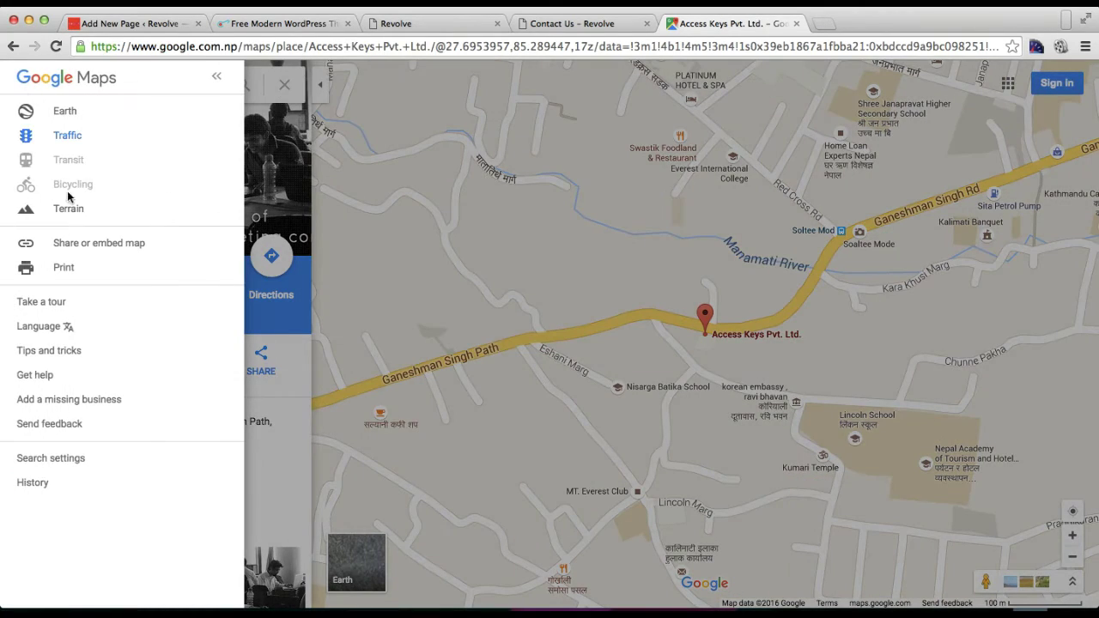
click(107, 247)
click(435, 114)
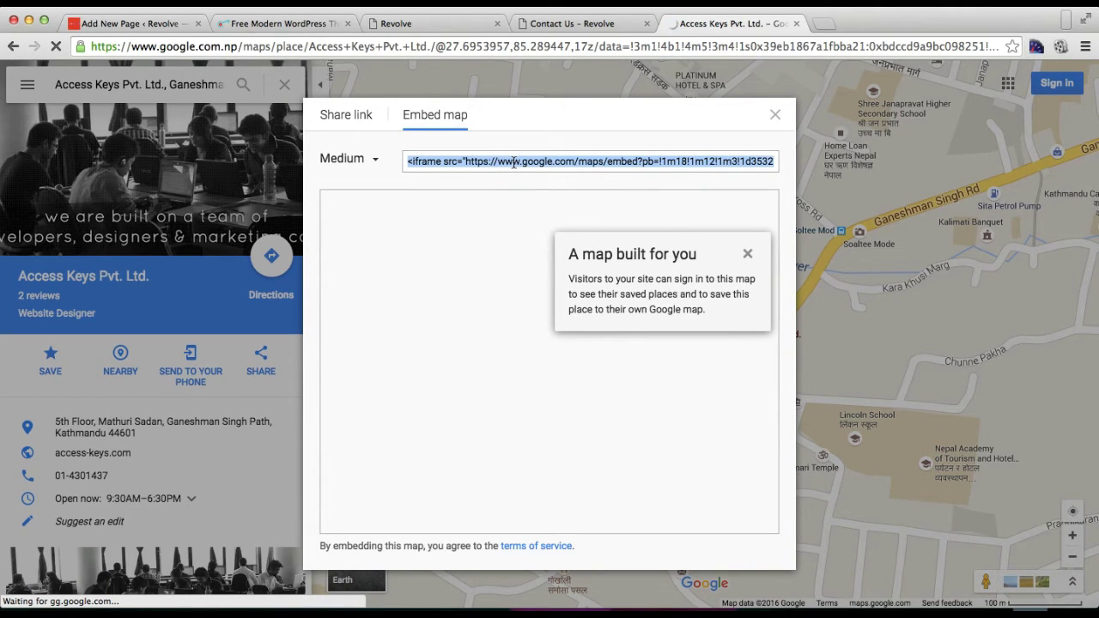
click(160, 26)
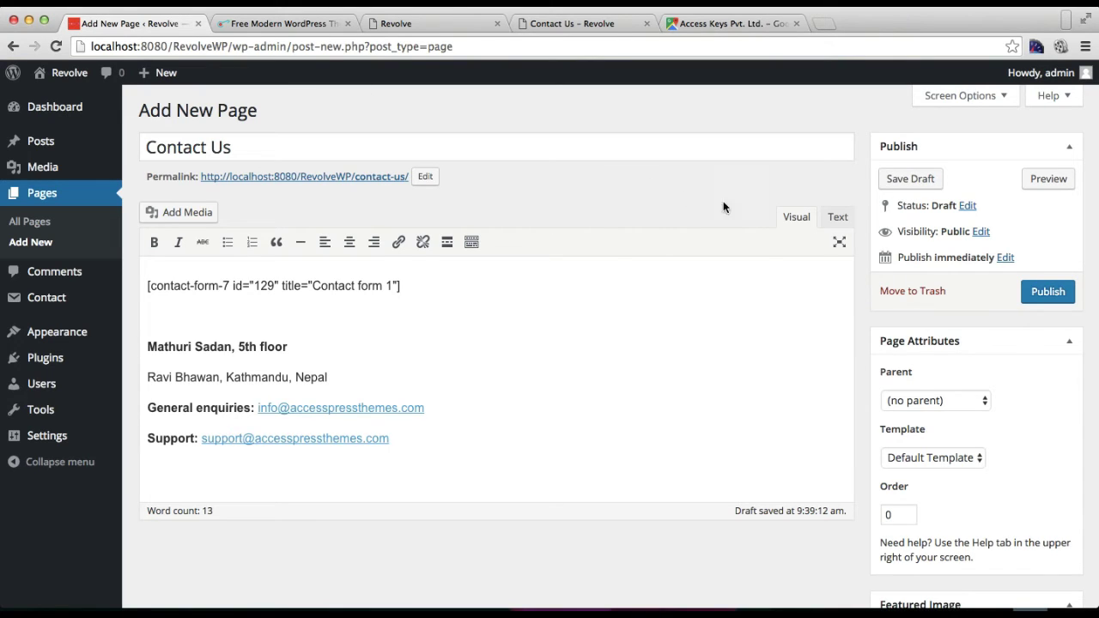
Paste the Google Maps iframe code at the top of the page's HTML, above the contact form shortcode.
click(838, 218)
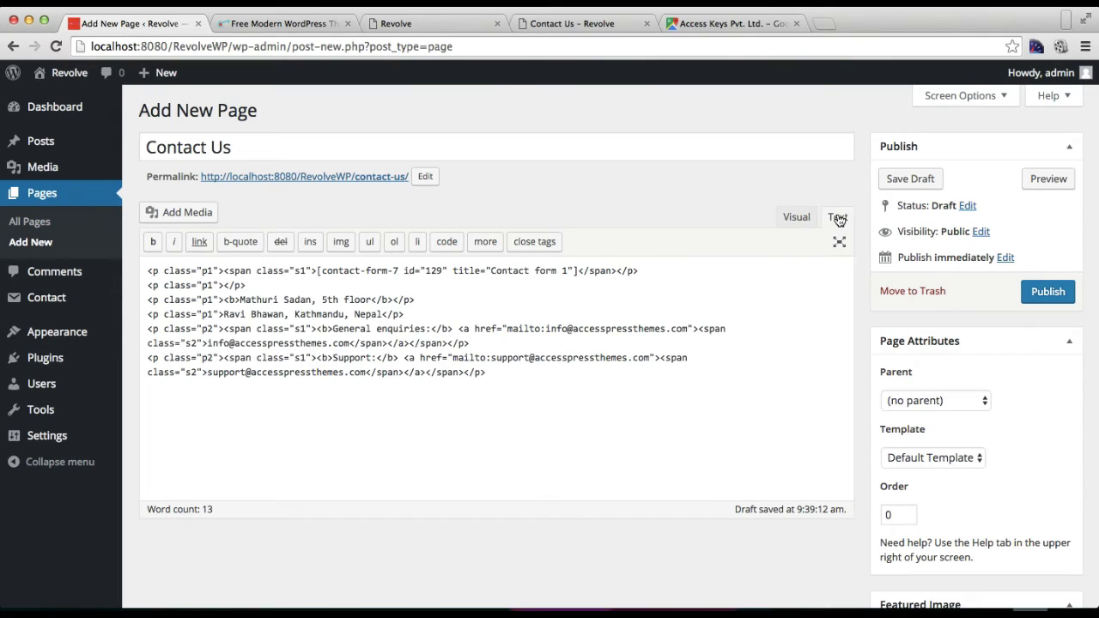
click(795, 218)
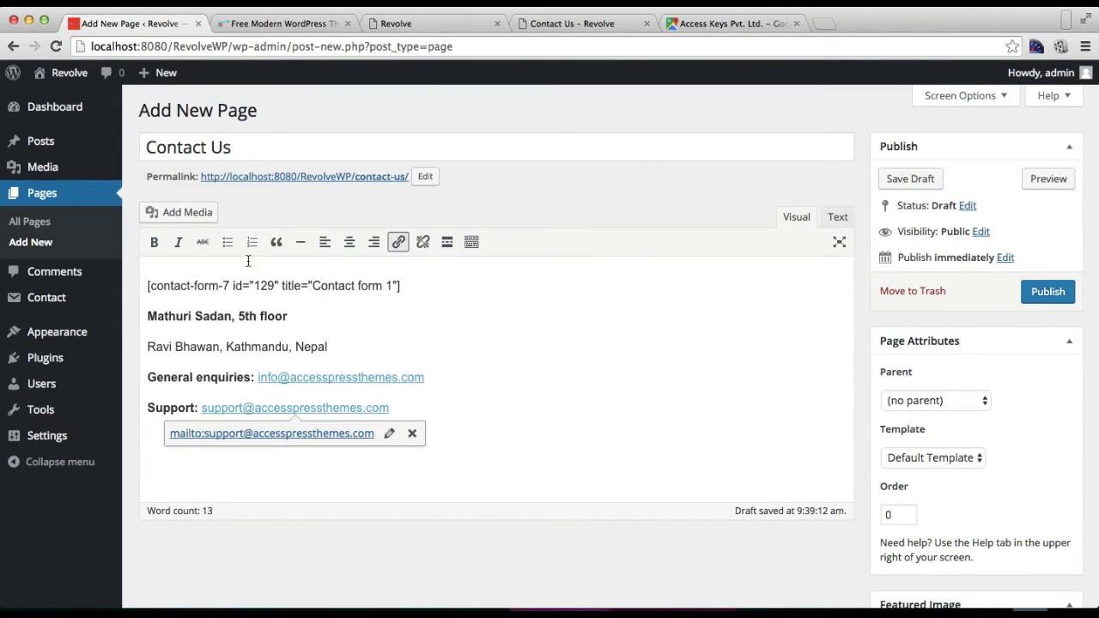
click(146, 287)
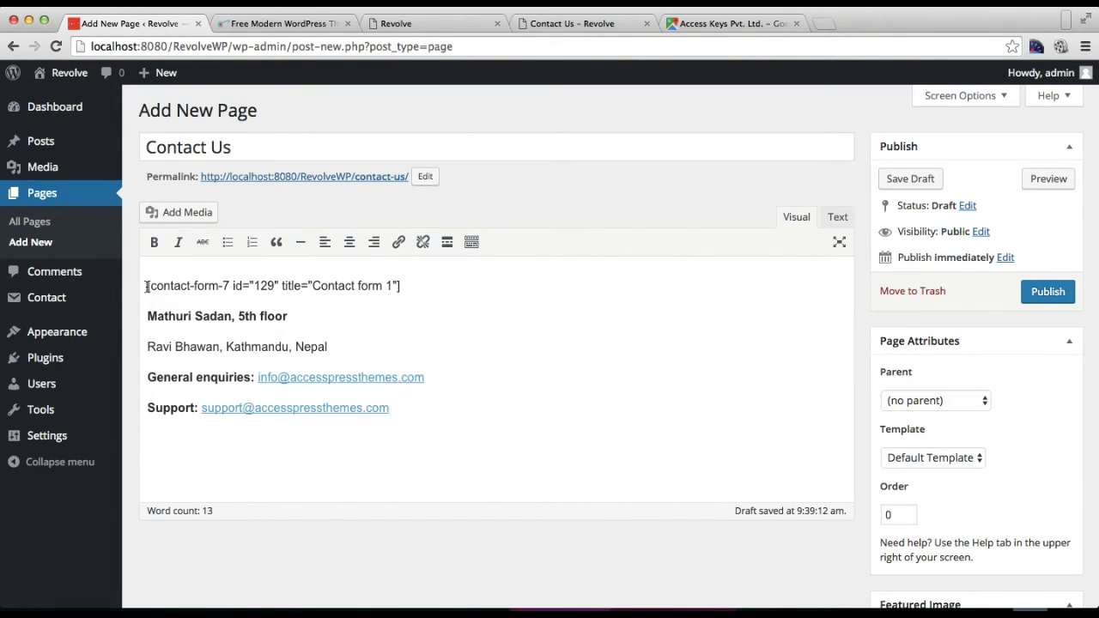
key(Return)
key(Return)
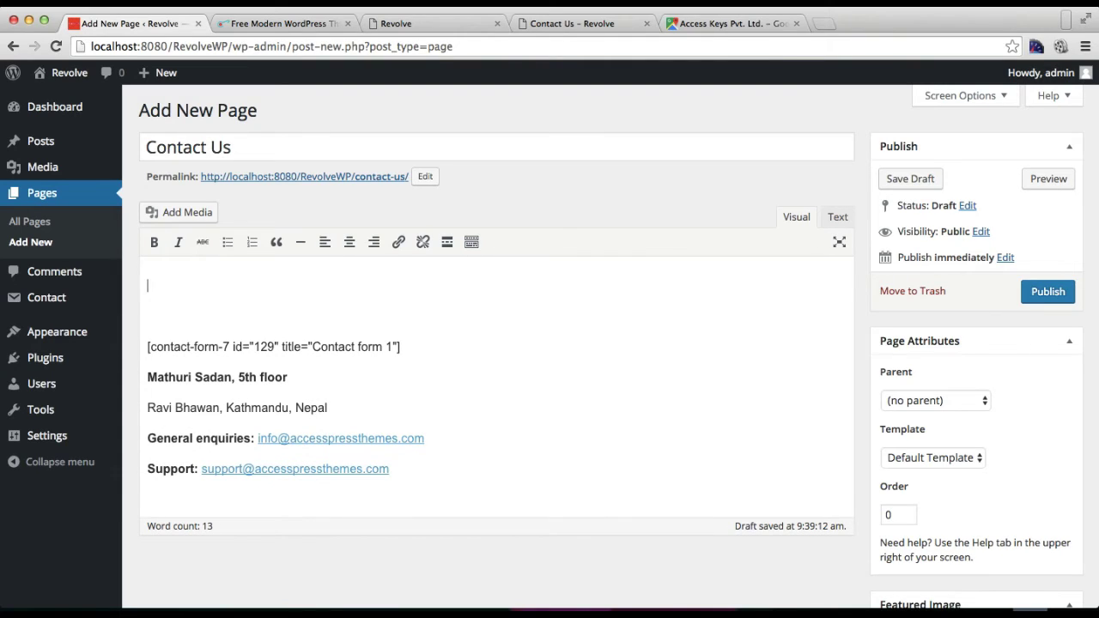
click(836, 217)
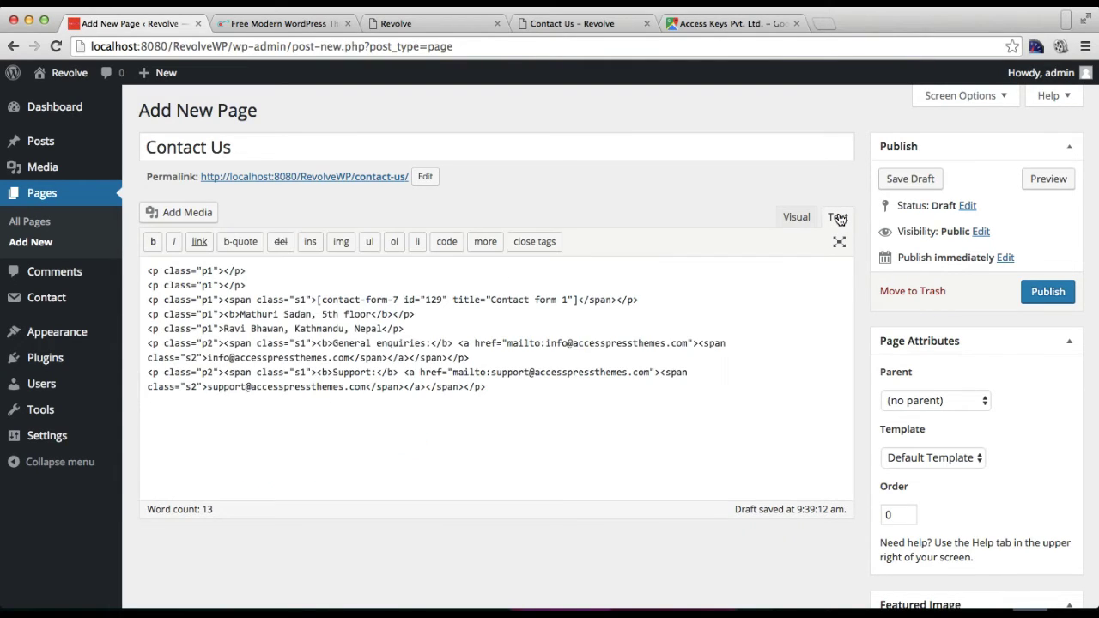
click(151, 271)
key(Return)
key(Return)
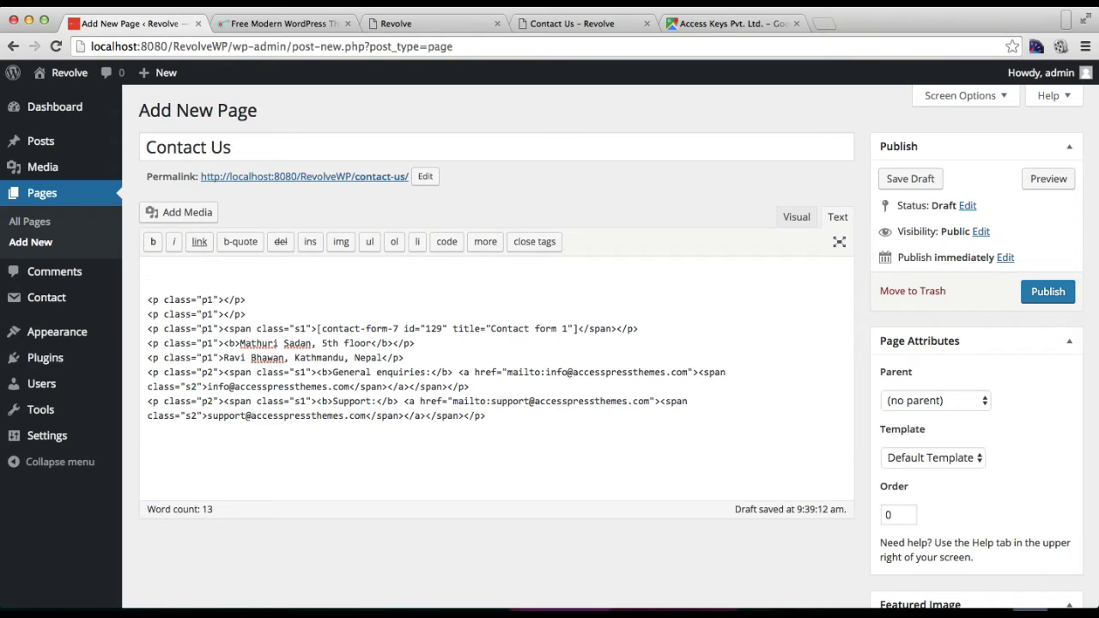
key(super+v)
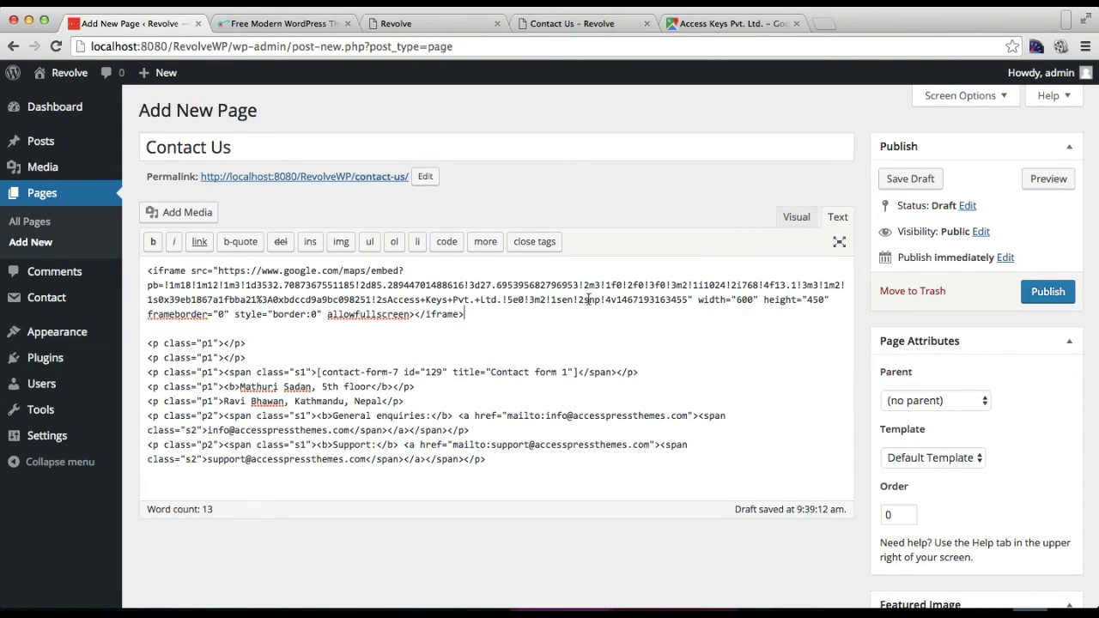
click(801, 221)
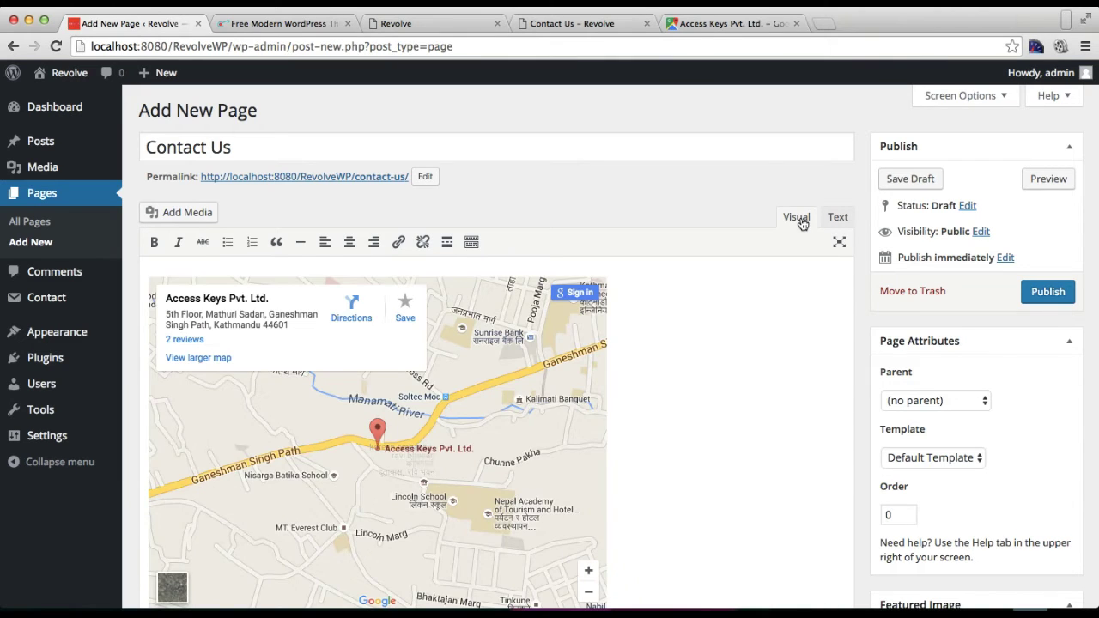
Change the map iframe width from 600 to 1900, check the map in Visual view, and publish.
scroll(597, 396, down, 5)
scroll(597, 396, up, 3)
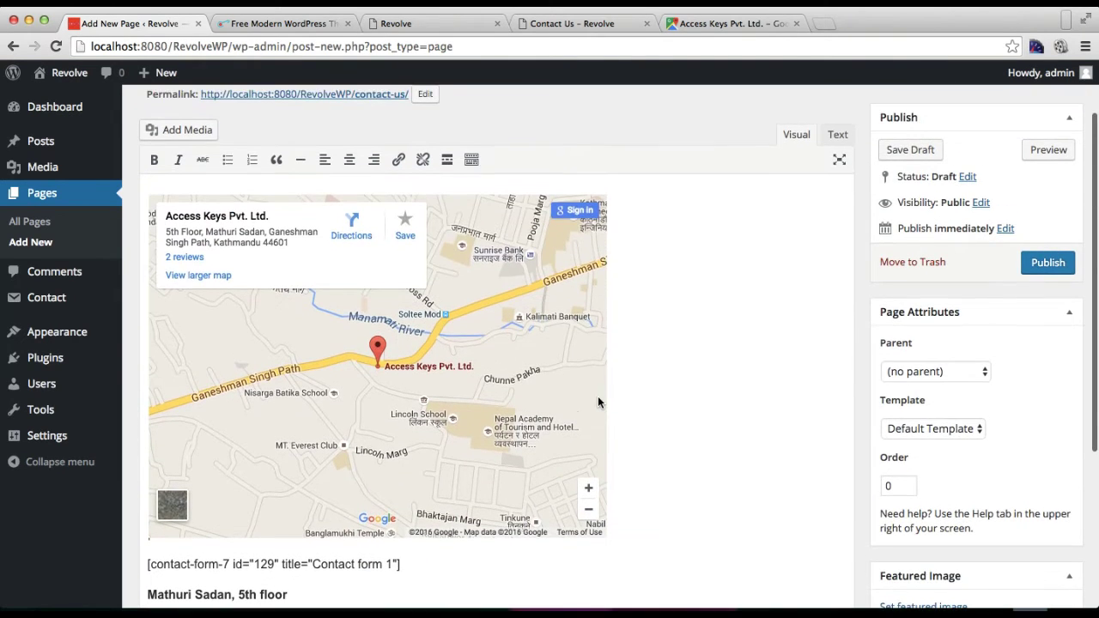
click(839, 136)
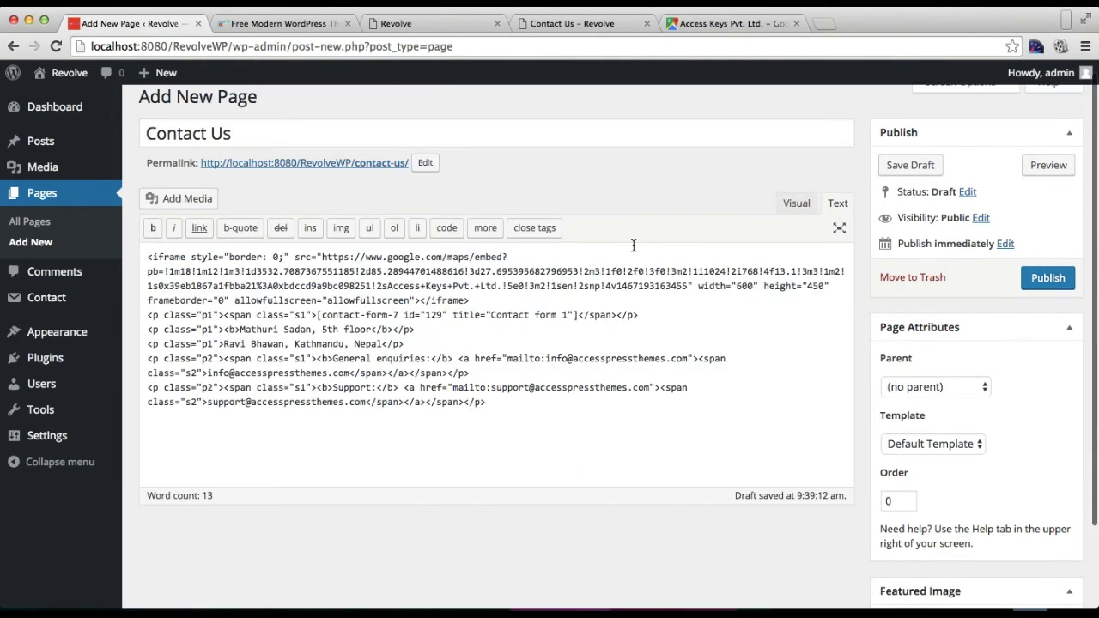
double_click(746, 286)
key(BackSpace)
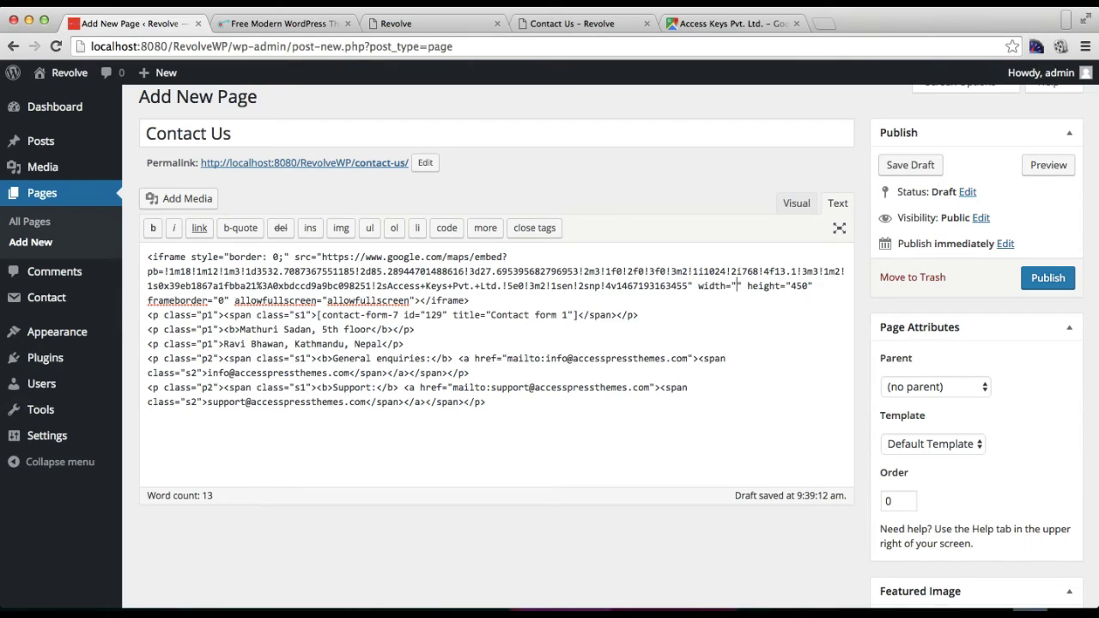
text(1900)
click(796, 205)
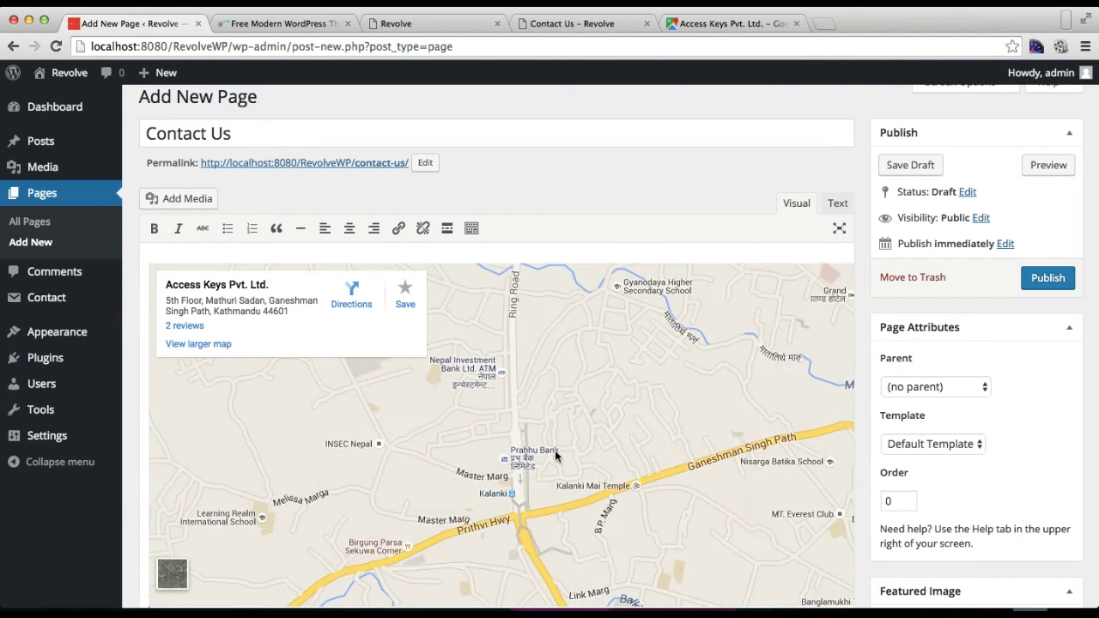
click(1037, 283)
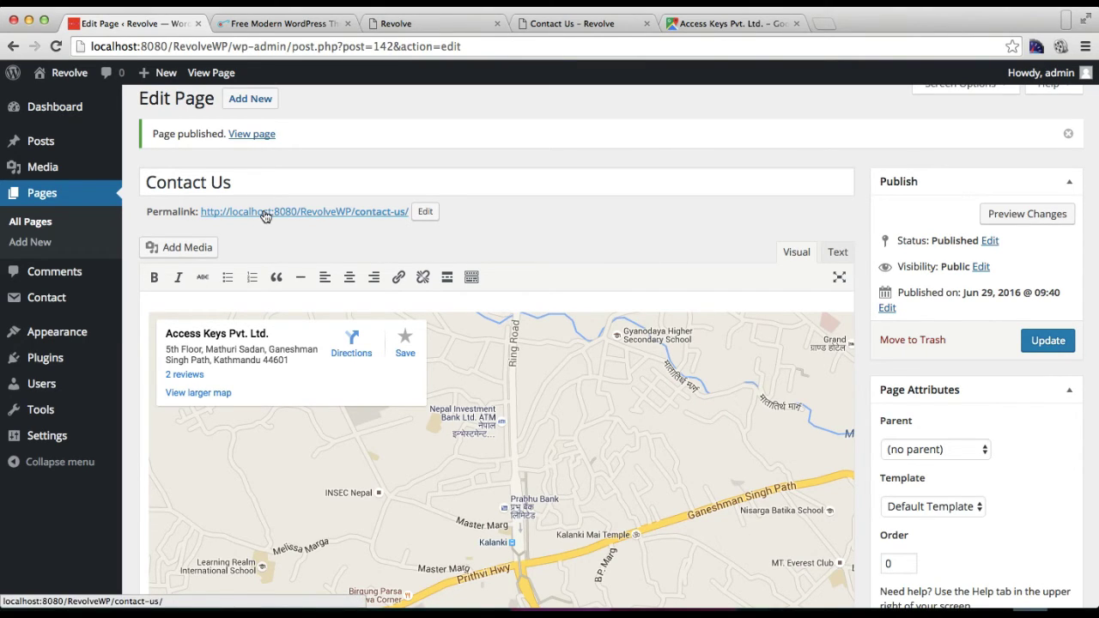
In the Customizer's Home Slider Setting, make Contact Us the page for Slide 5.
mouse_move(57, 337)
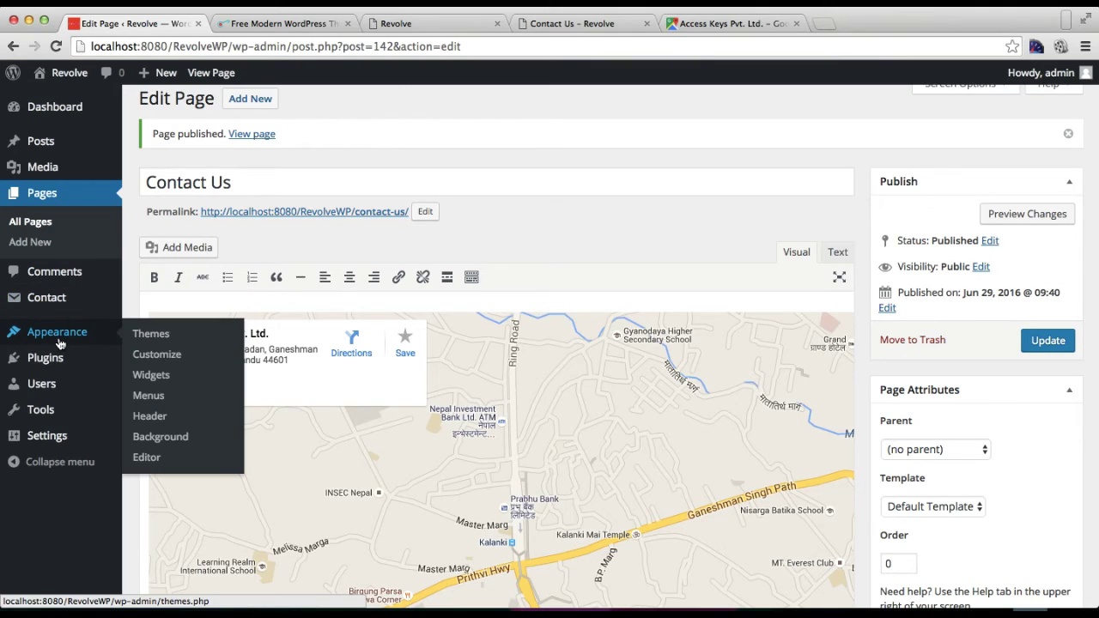
click(142, 354)
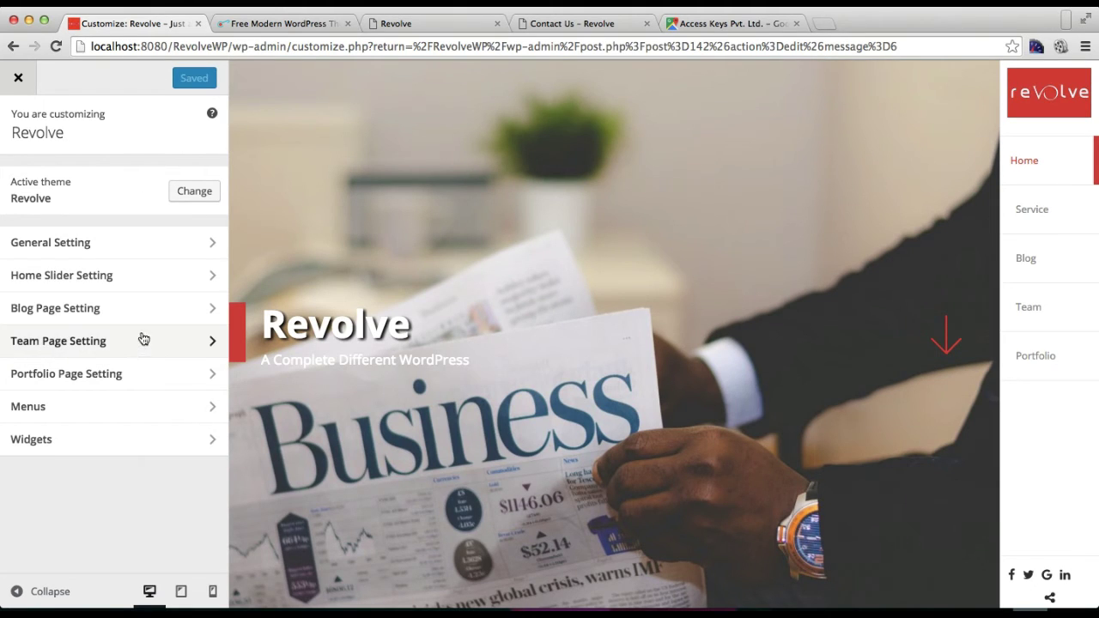
click(139, 280)
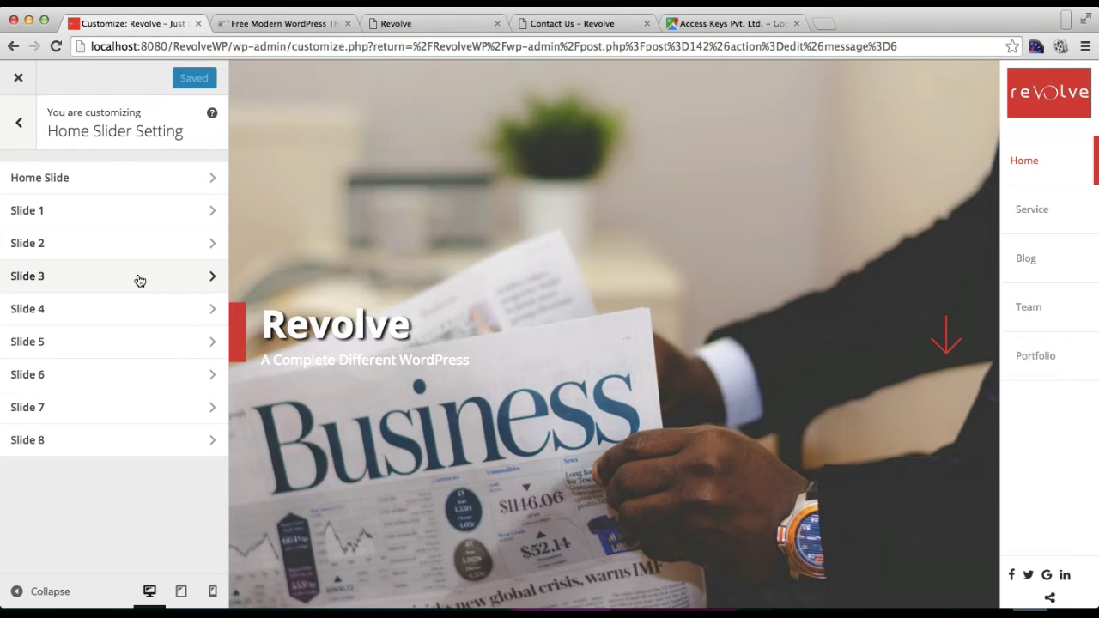
click(106, 306)
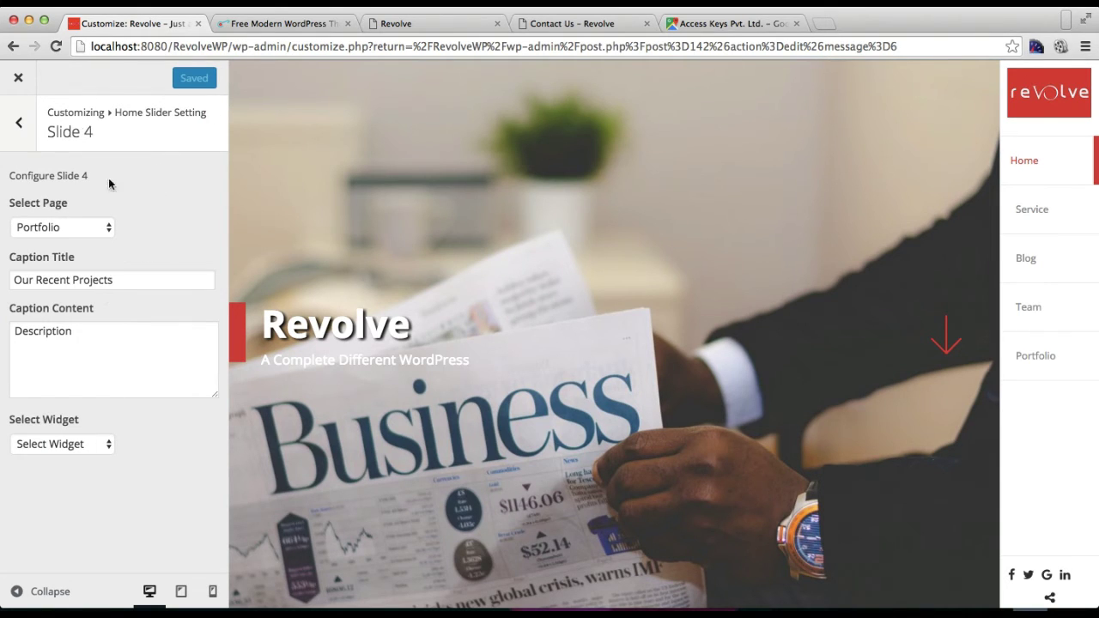
click(20, 123)
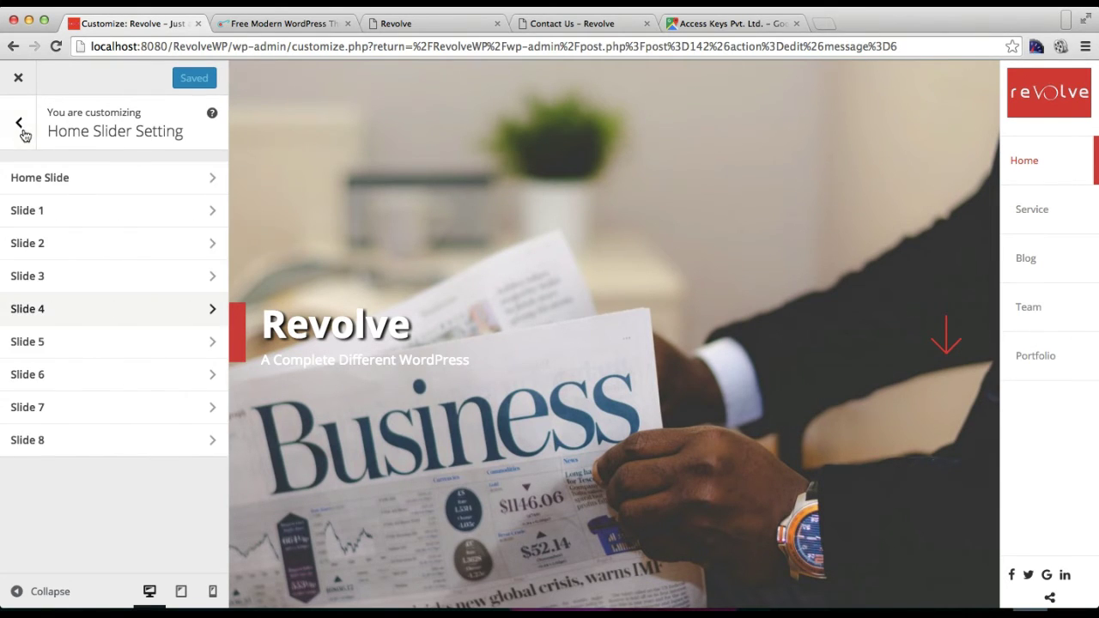
click(90, 342)
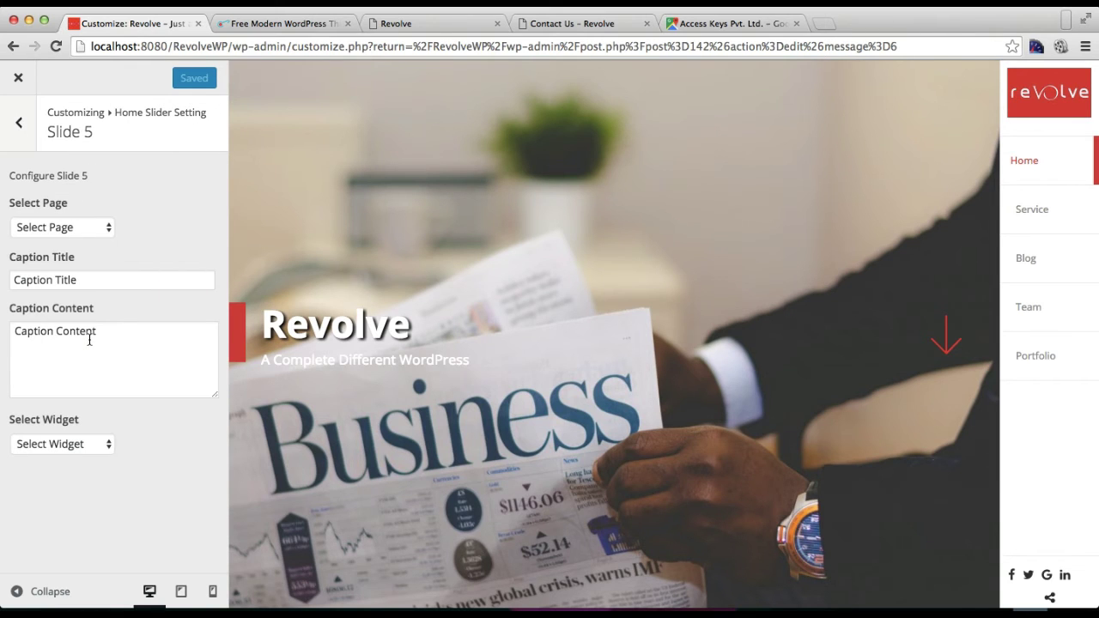
click(109, 227)
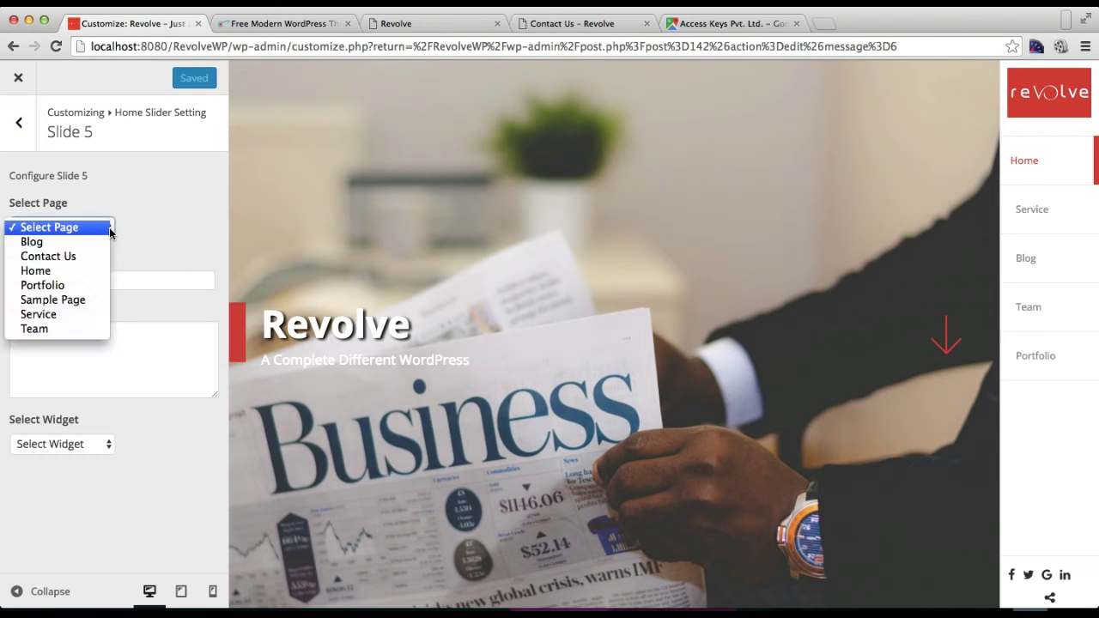
click(76, 257)
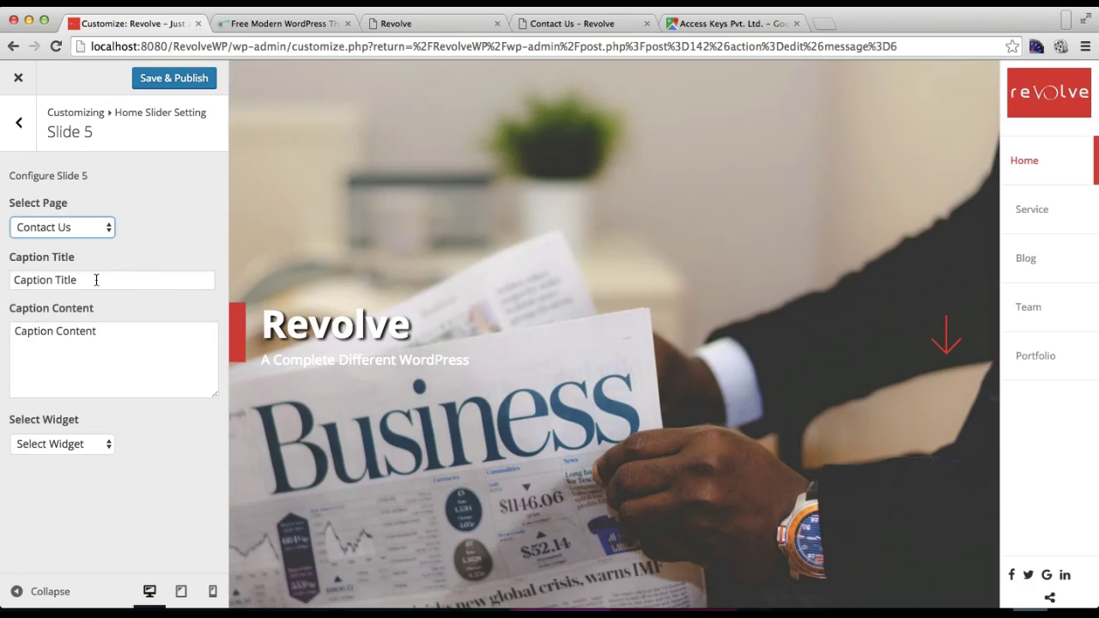
Set the Slide 5 caption title to 'Contact Us', clear its caption content, and Save & Publish.
click(98, 282)
triple_click(98, 282)
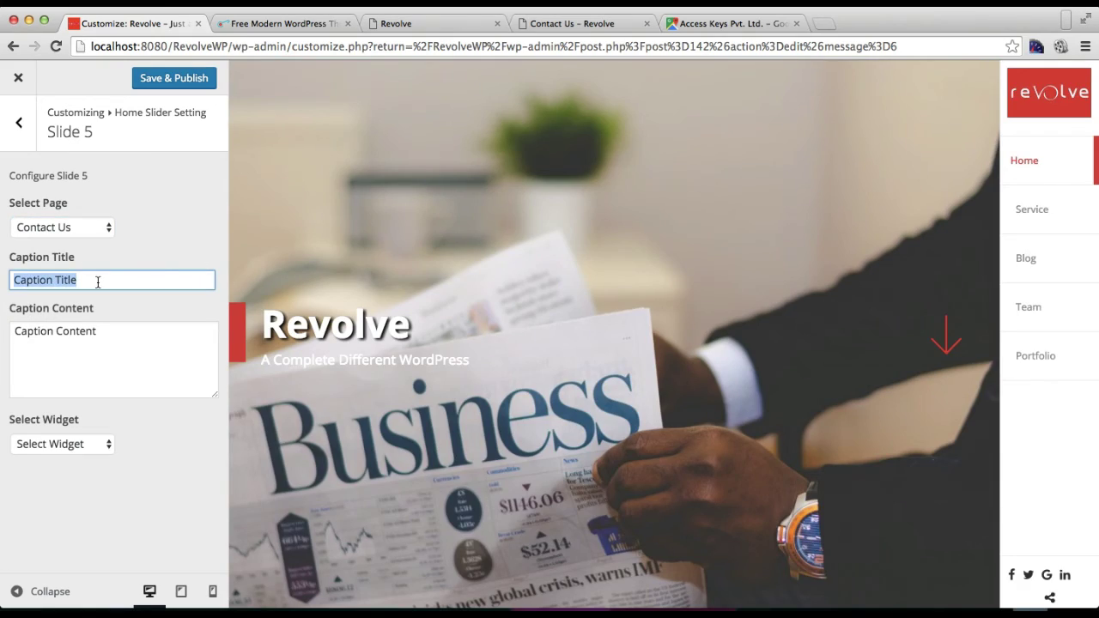
text(Contact Us)
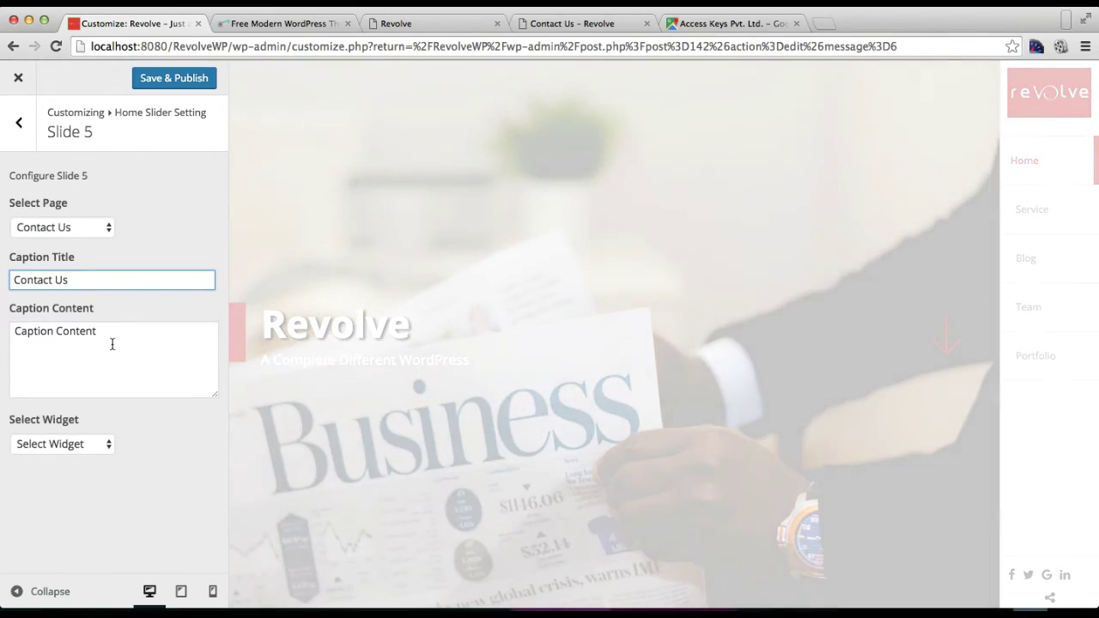
click(127, 331)
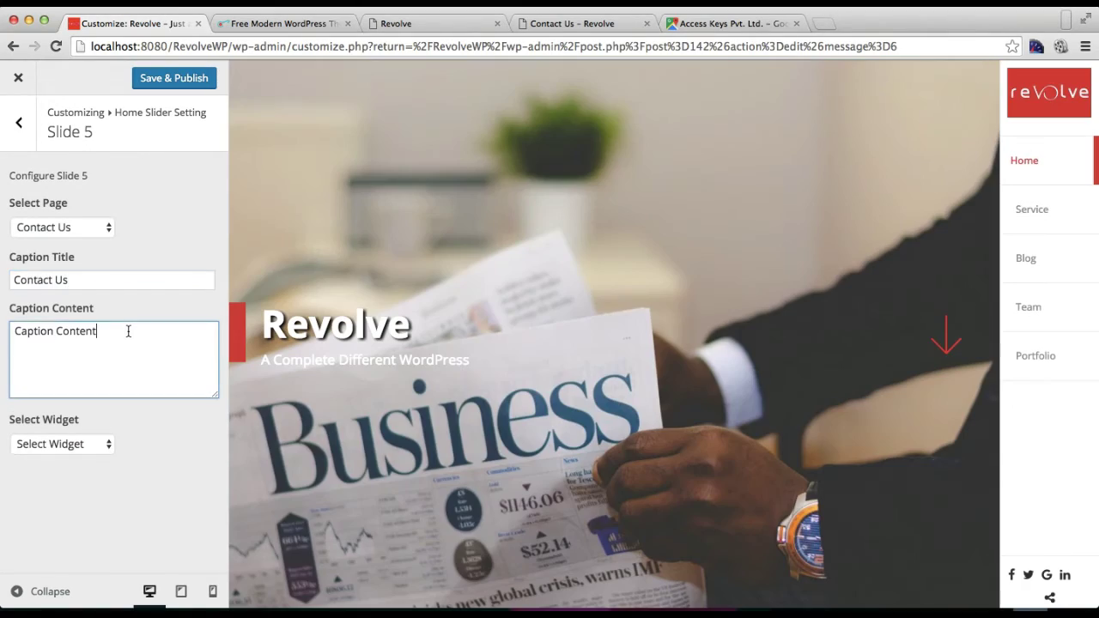
triple_click(128, 330)
key(BackSpace)
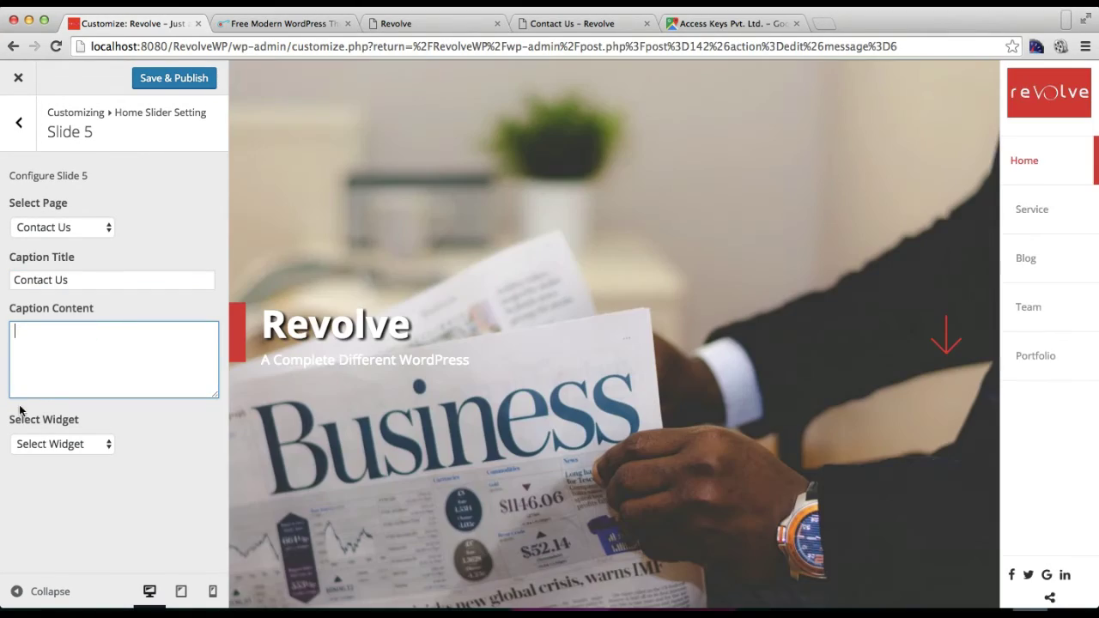
click(172, 84)
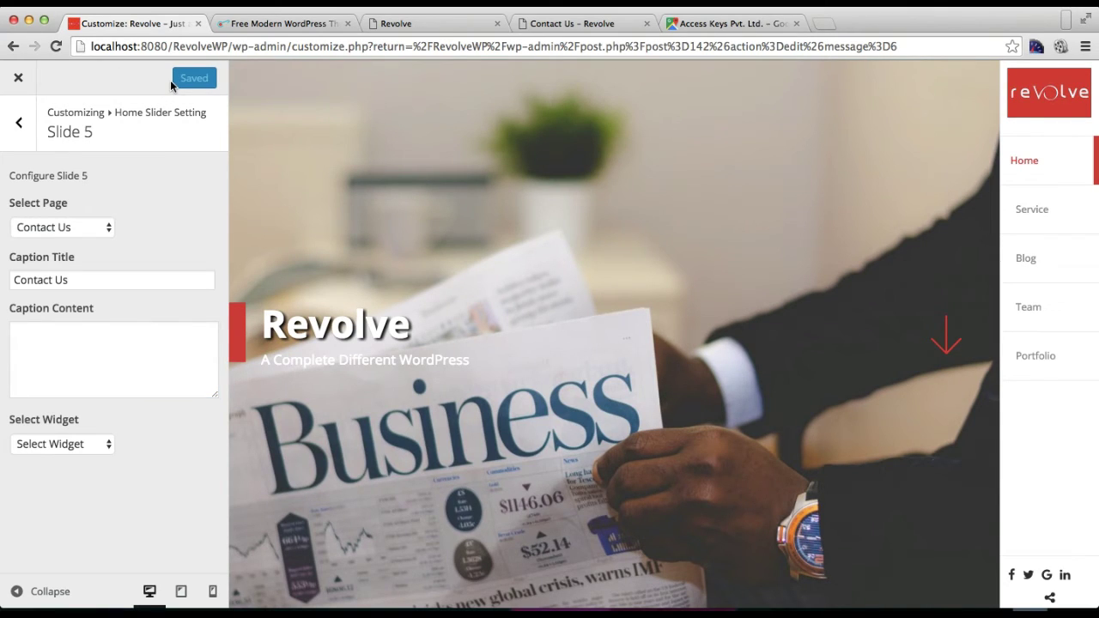
click(20, 126)
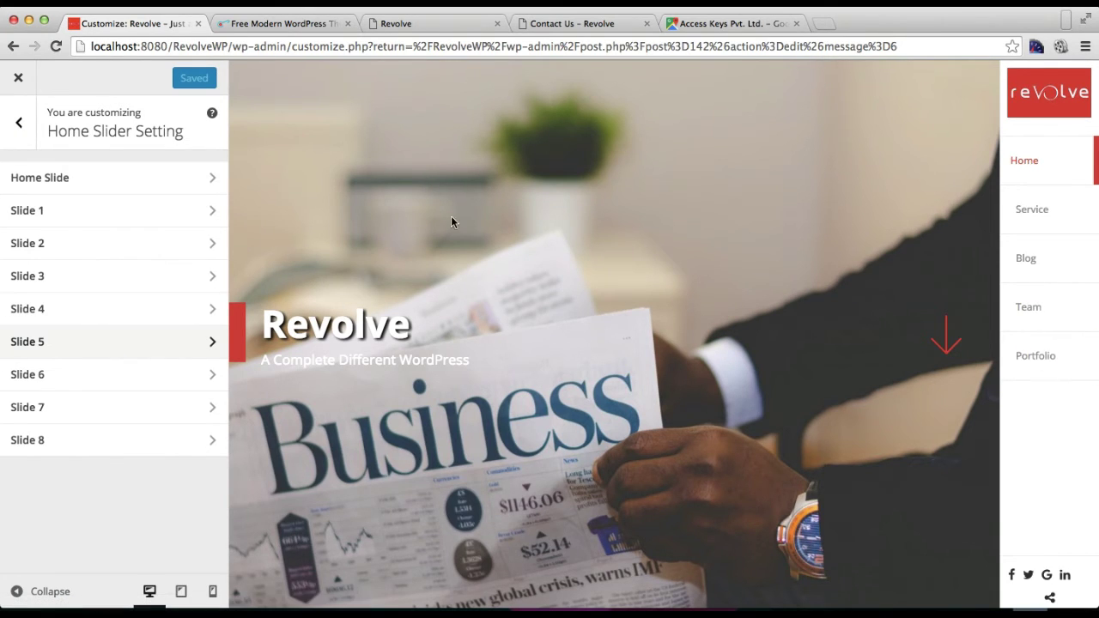
click(18, 77)
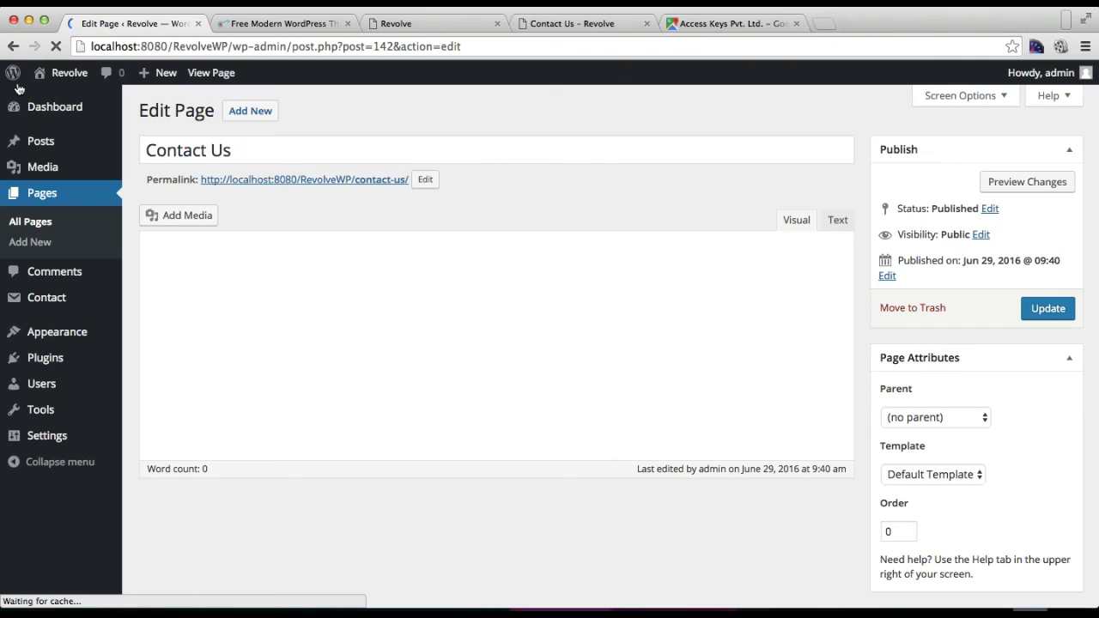
In Appearance > Menus, add the Contact Us page to the Primary Menu and save it.
mouse_move(62, 79)
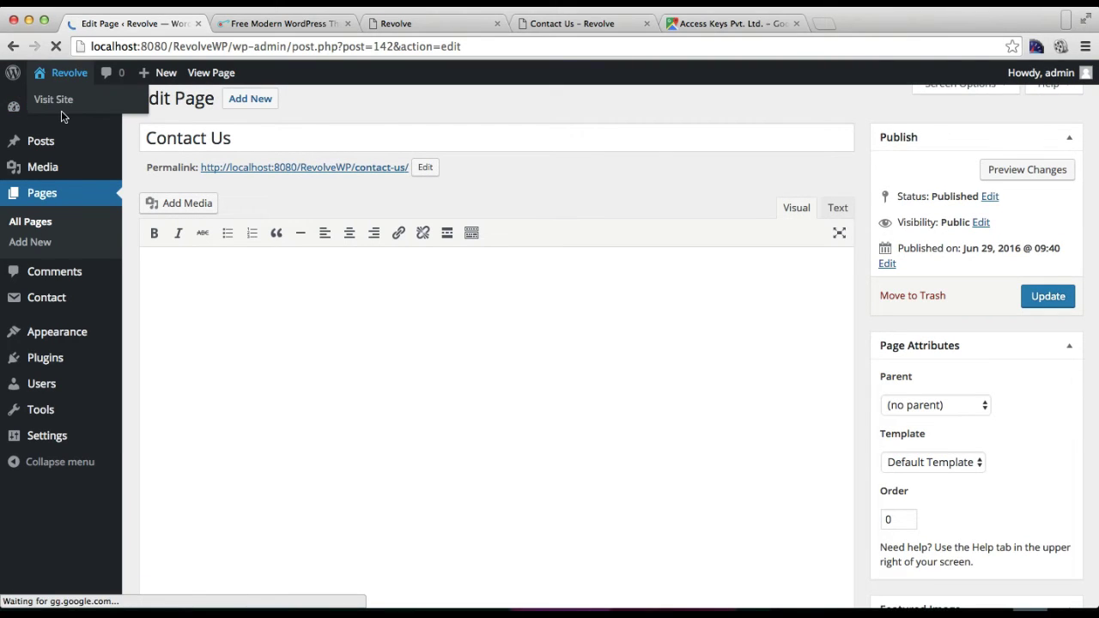
mouse_move(60, 337)
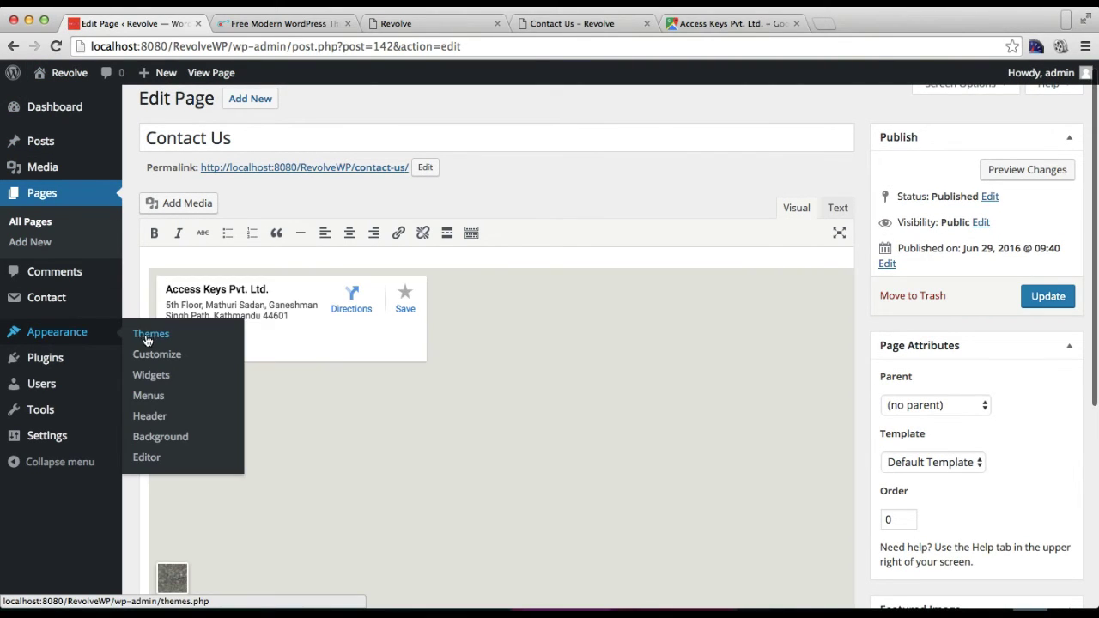
click(154, 400)
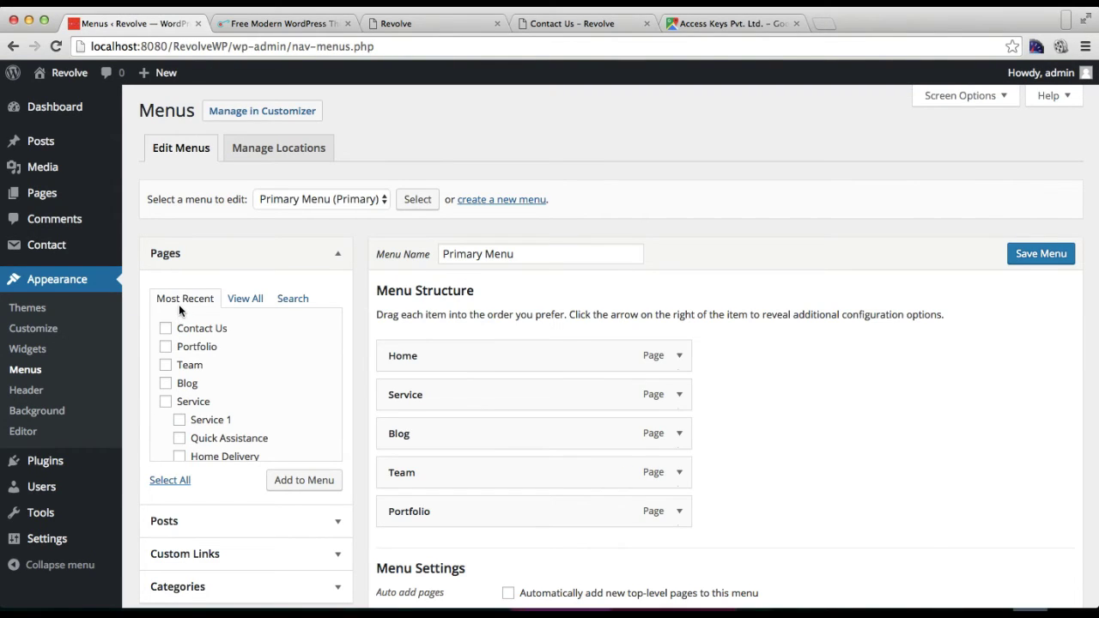
click(165, 328)
click(305, 479)
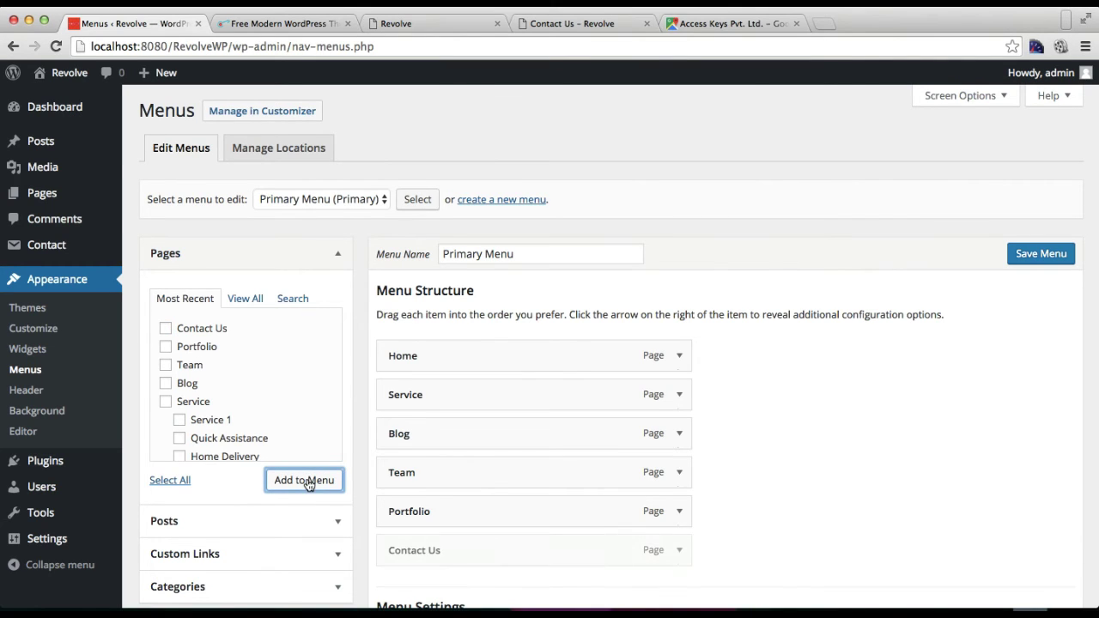
scroll(829, 469, down, 2)
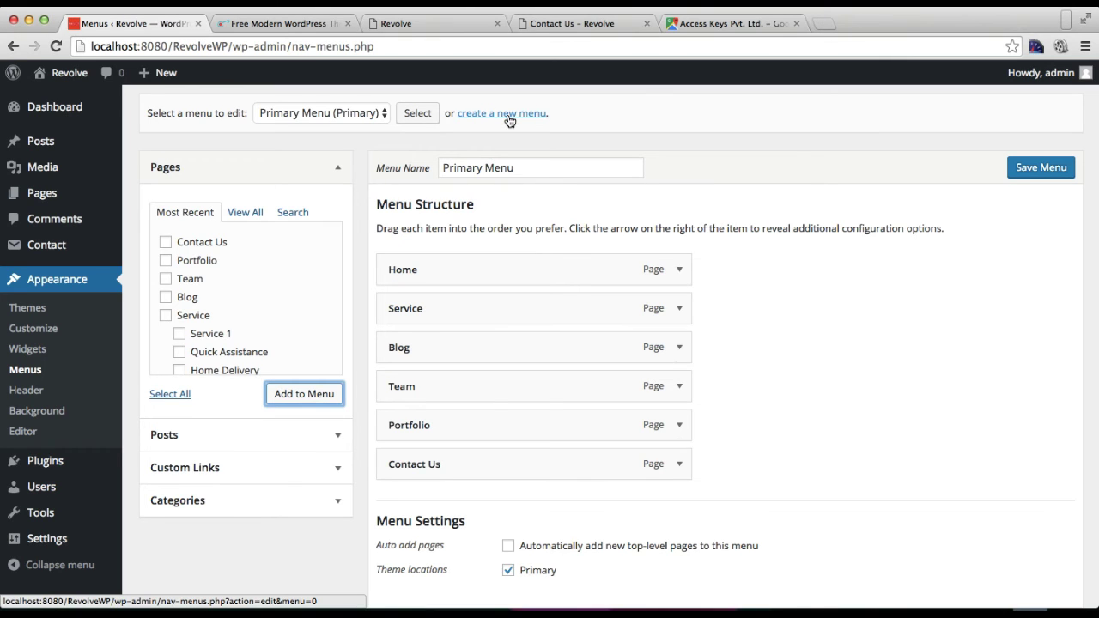
scroll(724, 321, down, 3)
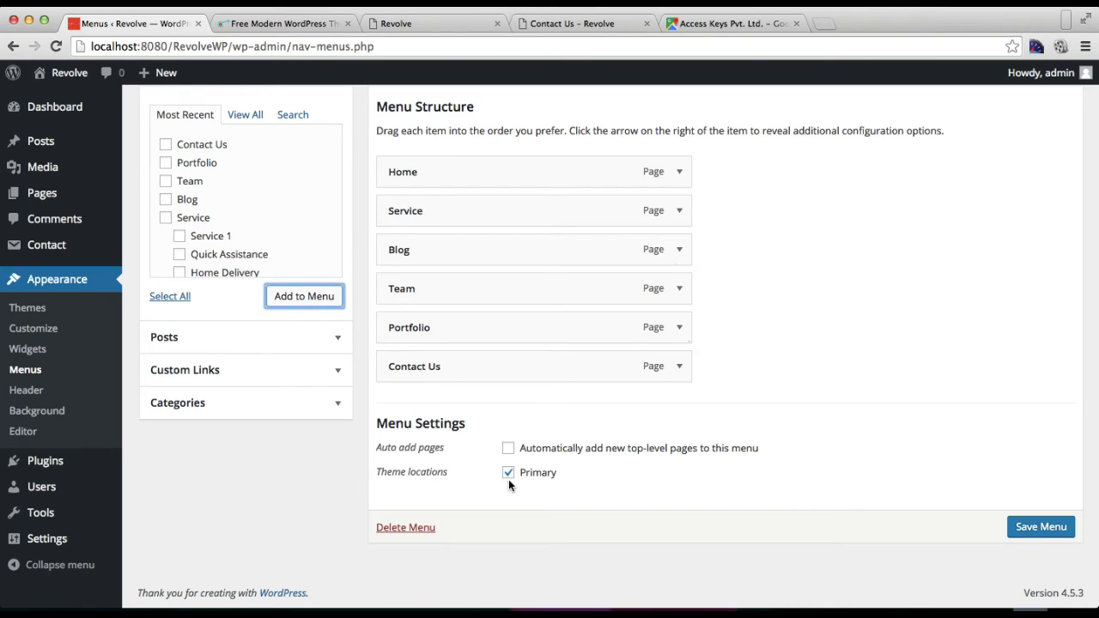
click(1030, 529)
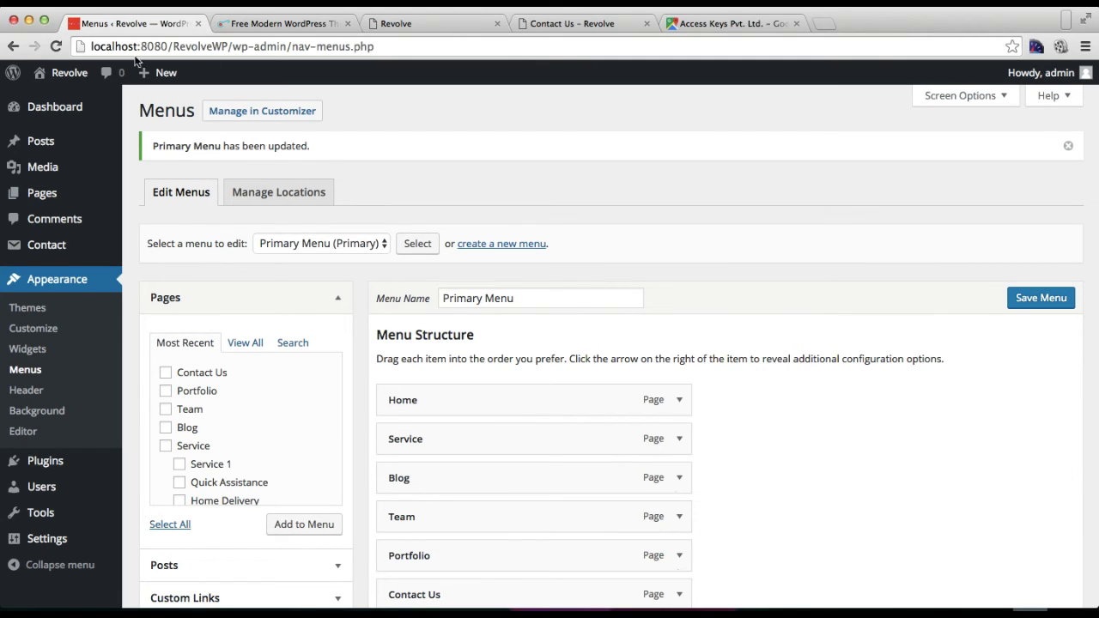
mouse_move(66, 72)
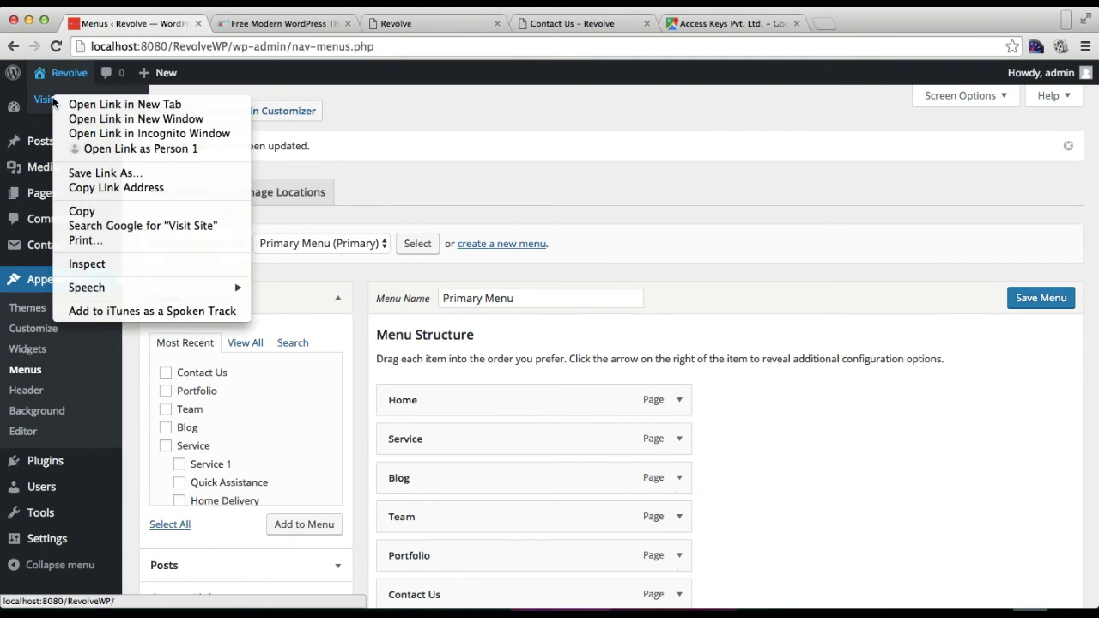
View the live site's front-page sections in a new tab, then return to the Menus screen.
right_click(54, 99)
click(74, 105)
click(256, 22)
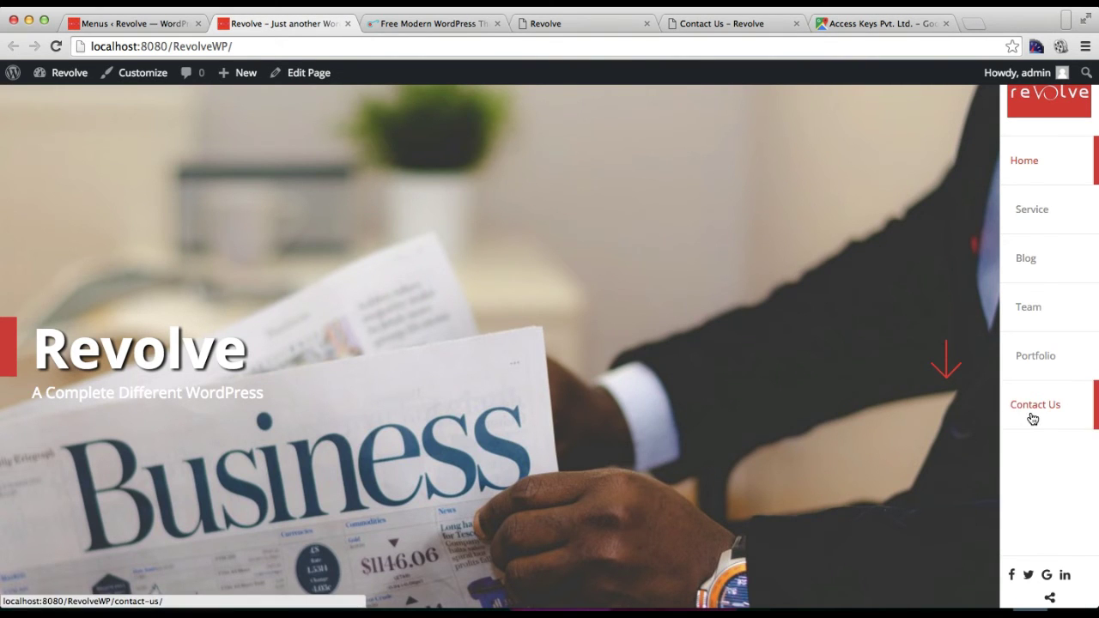
click(950, 374)
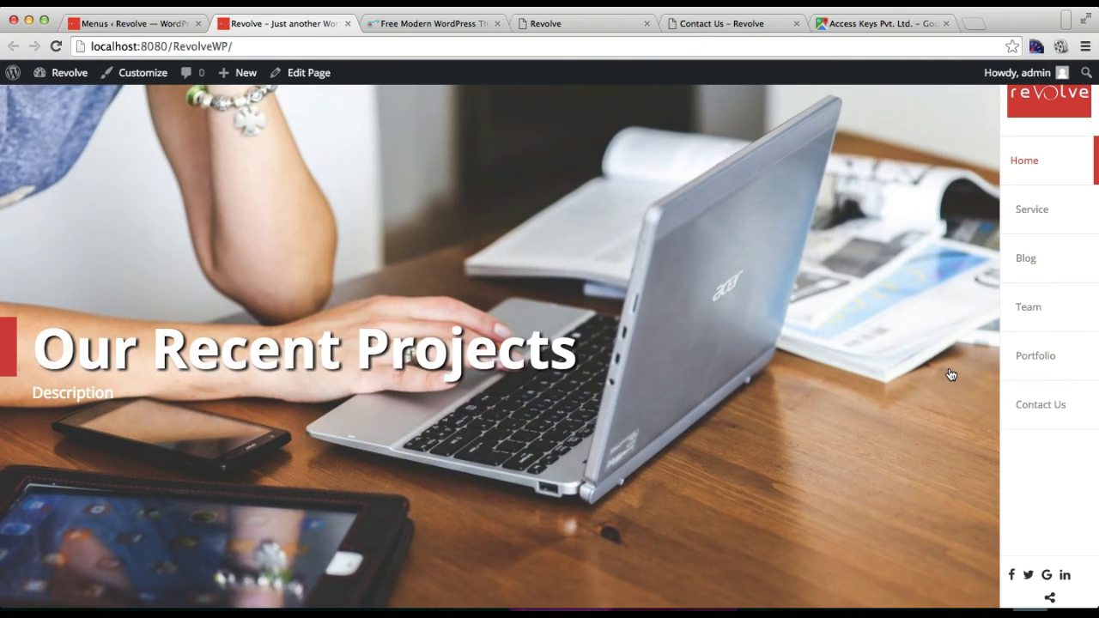
scroll(955, 412, up, 2)
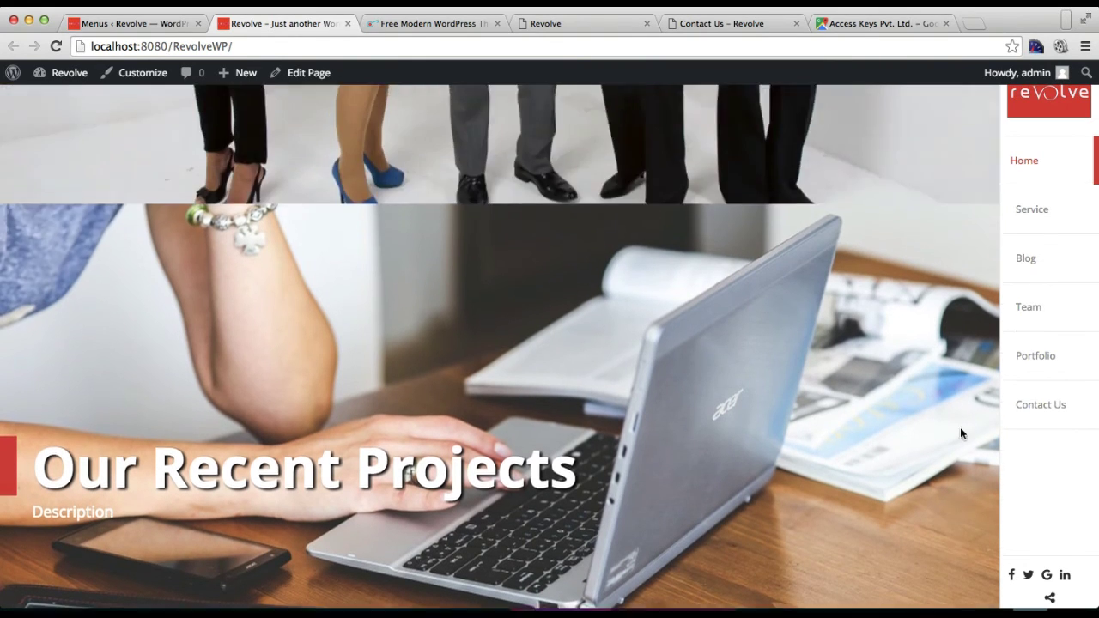
click(949, 381)
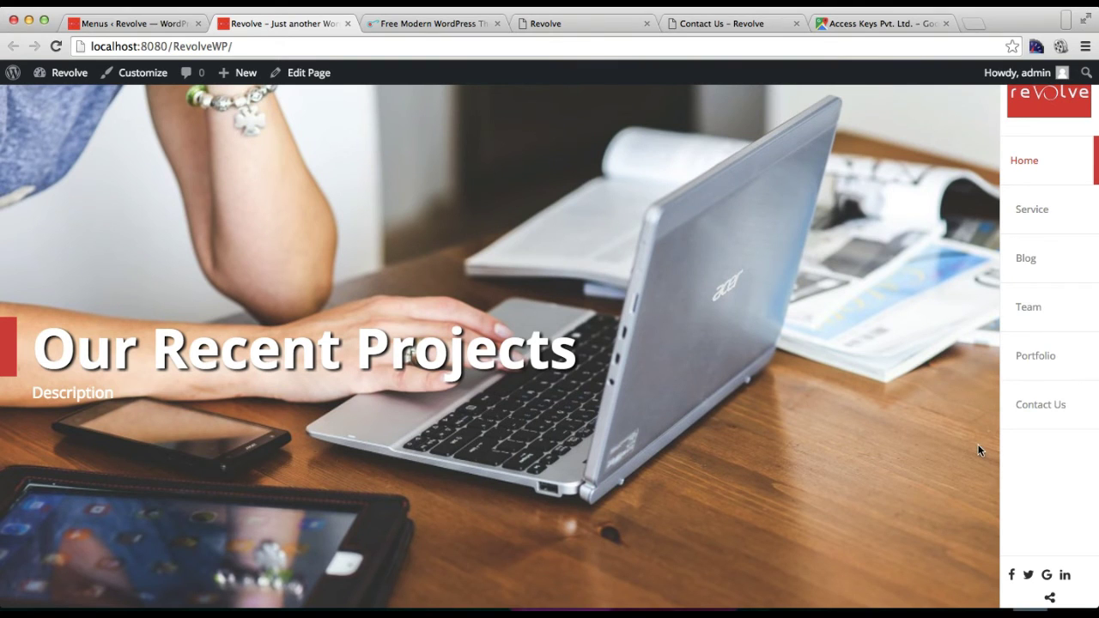
scroll(978, 446, up, 2)
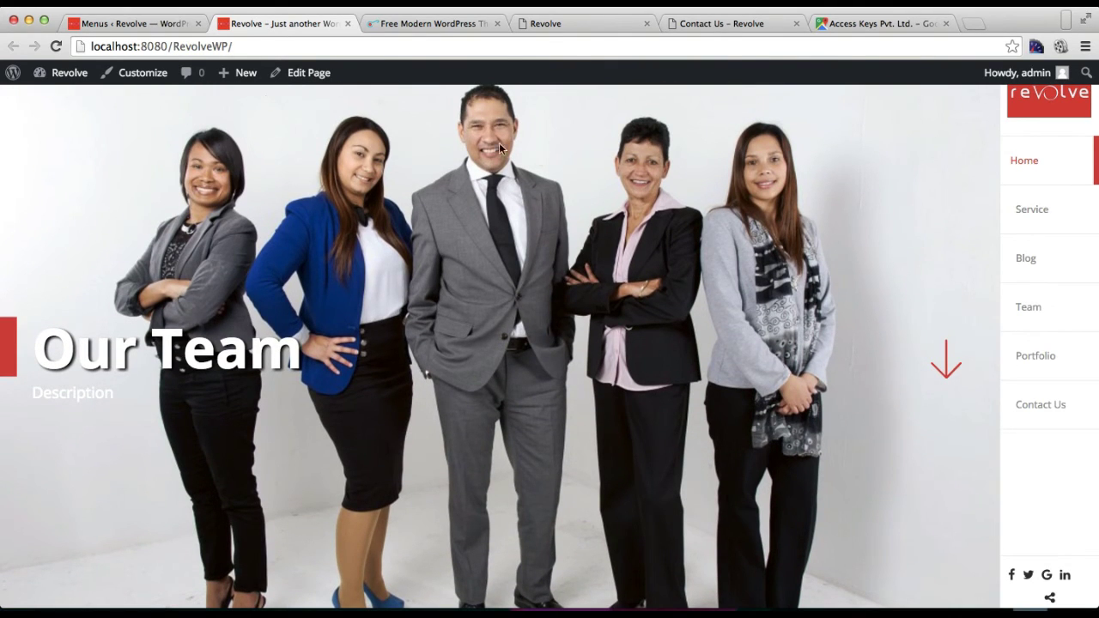
click(157, 24)
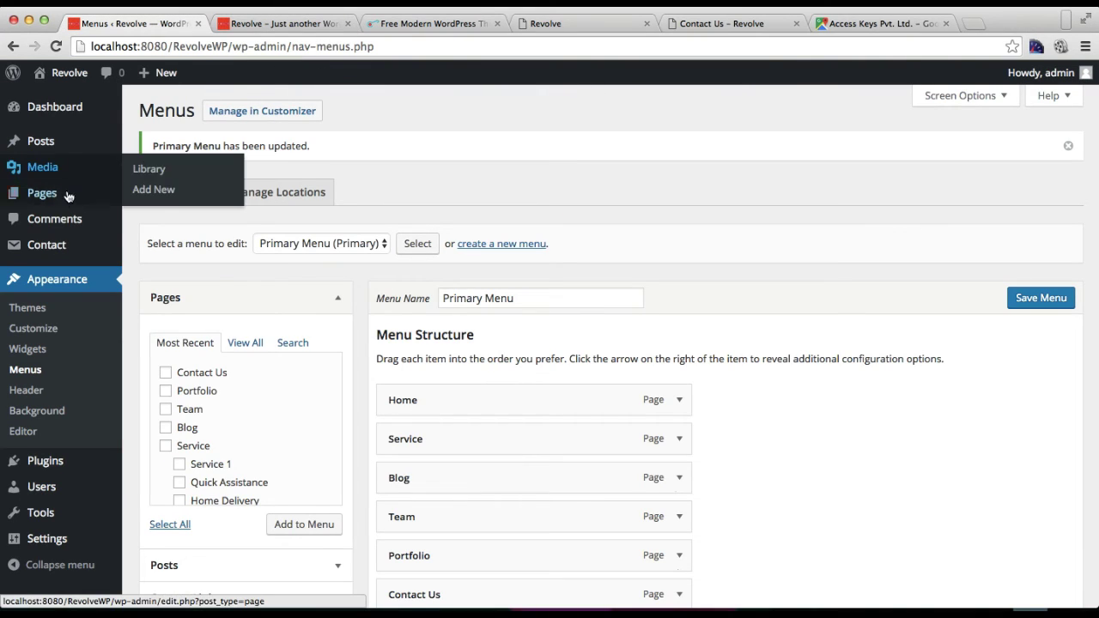
Open the Contact Us page for editing from Pages > All Pages.
mouse_move(50, 206)
click(155, 197)
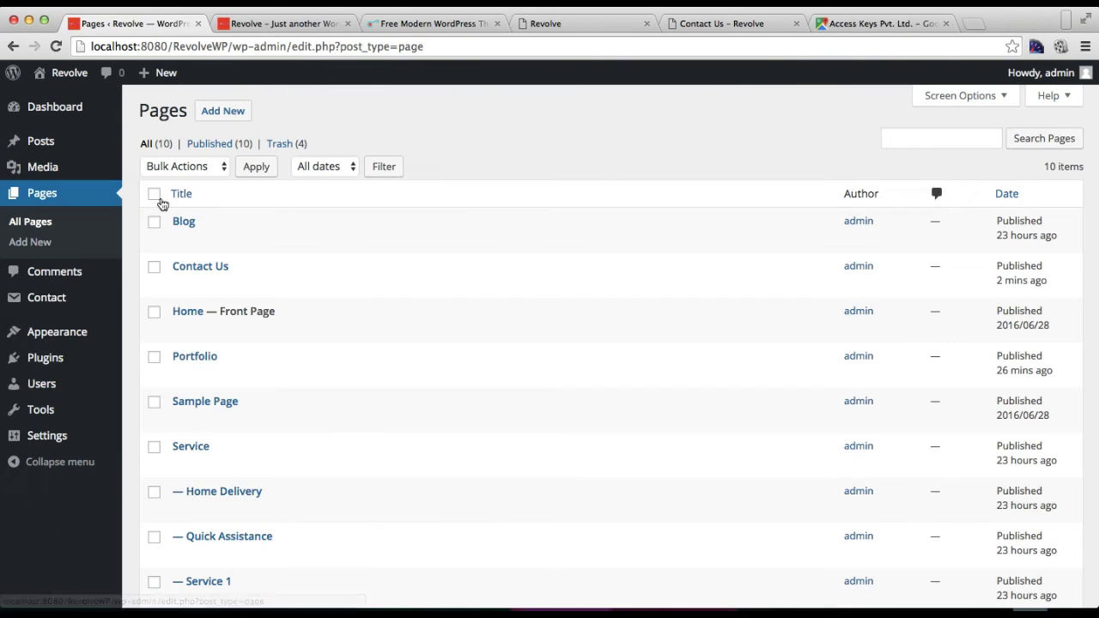
click(181, 285)
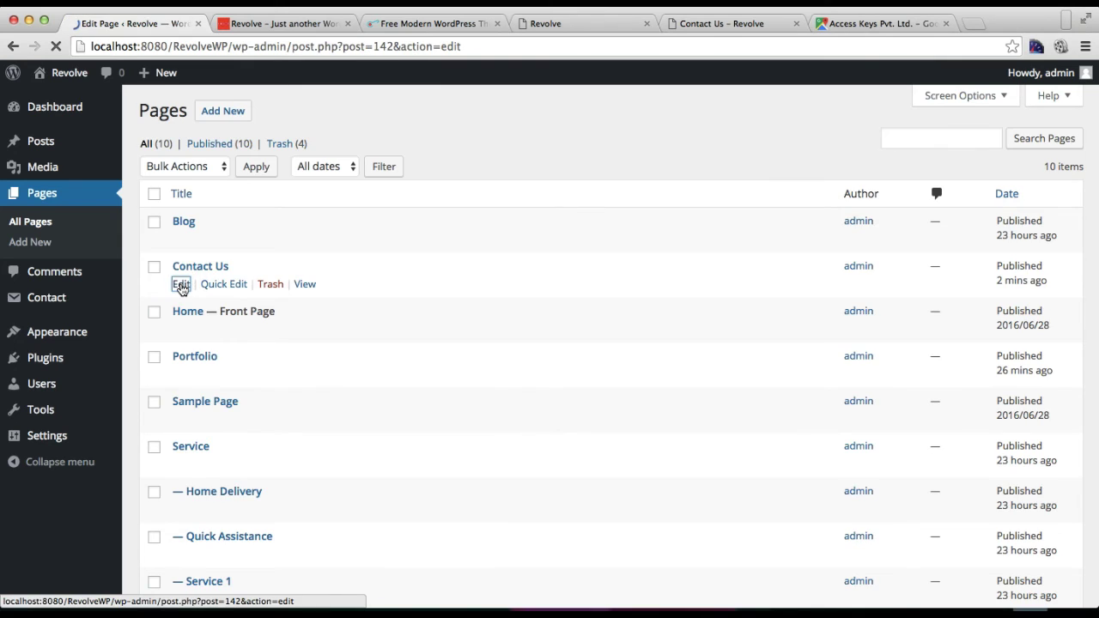
scroll(755, 378, down, 3)
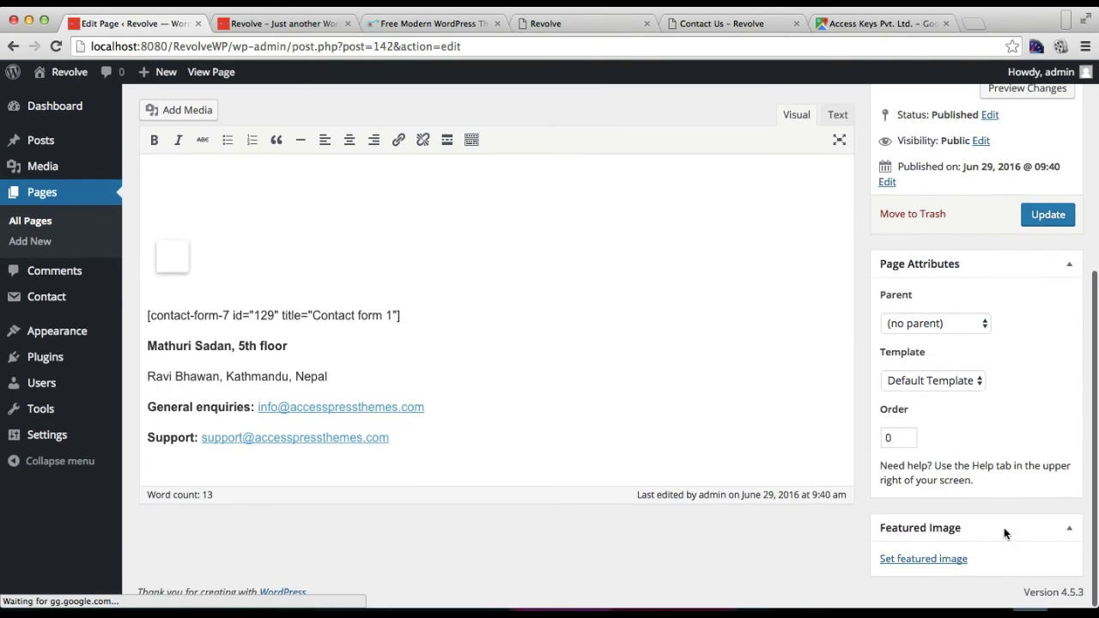
Set the pen-on-notebook photo as the featured image and update the page.
click(943, 560)
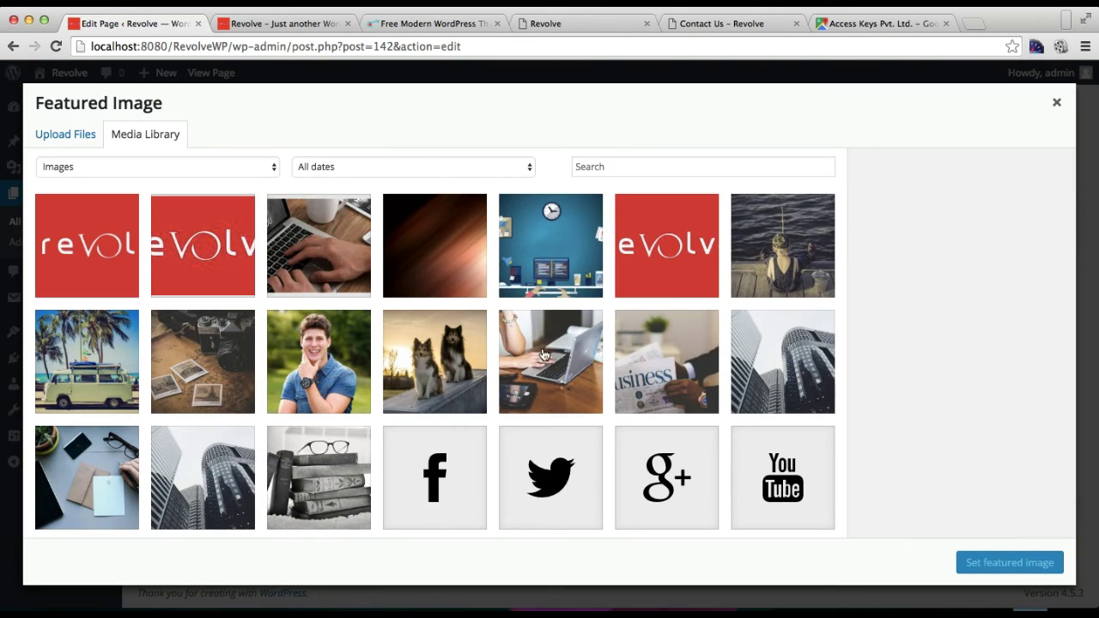
scroll(542, 354, down, 5)
click(404, 355)
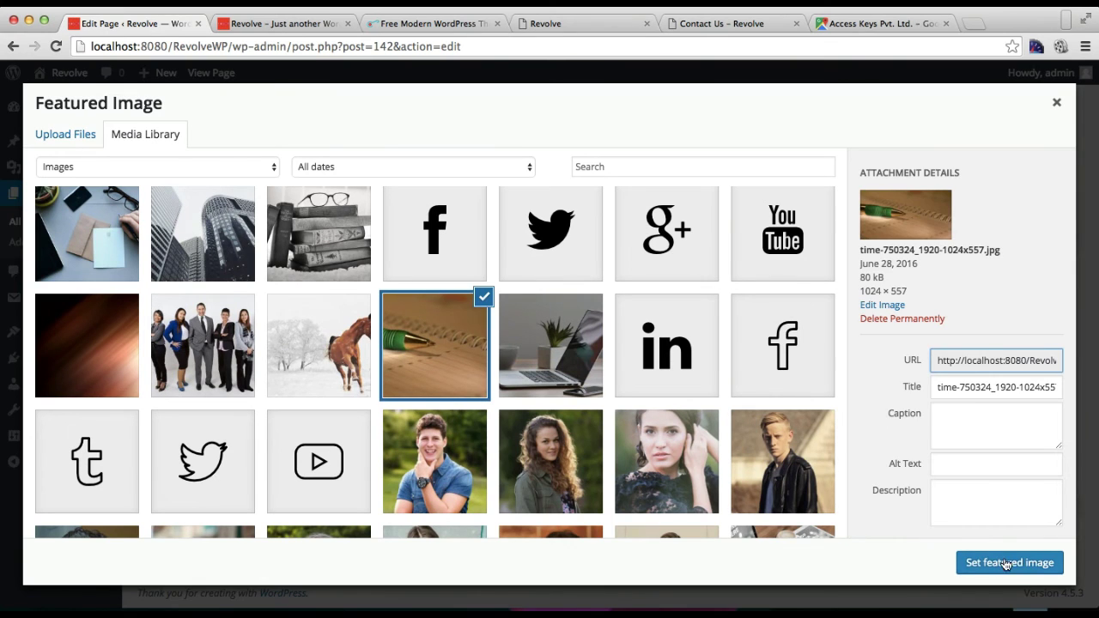
click(1010, 564)
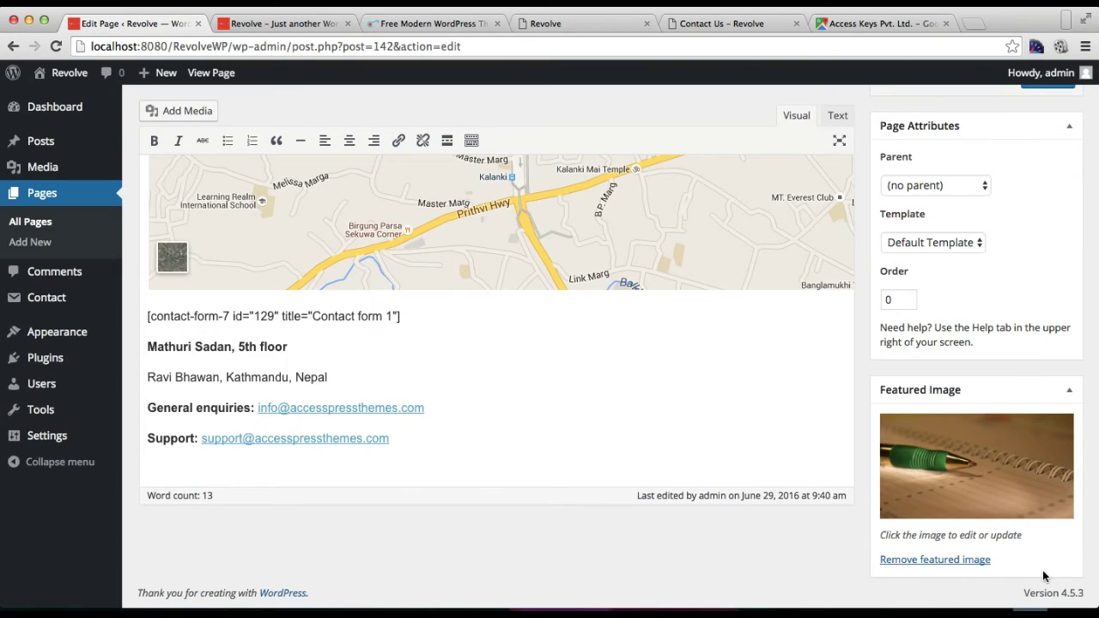
scroll(984, 403, up, 5)
click(1047, 310)
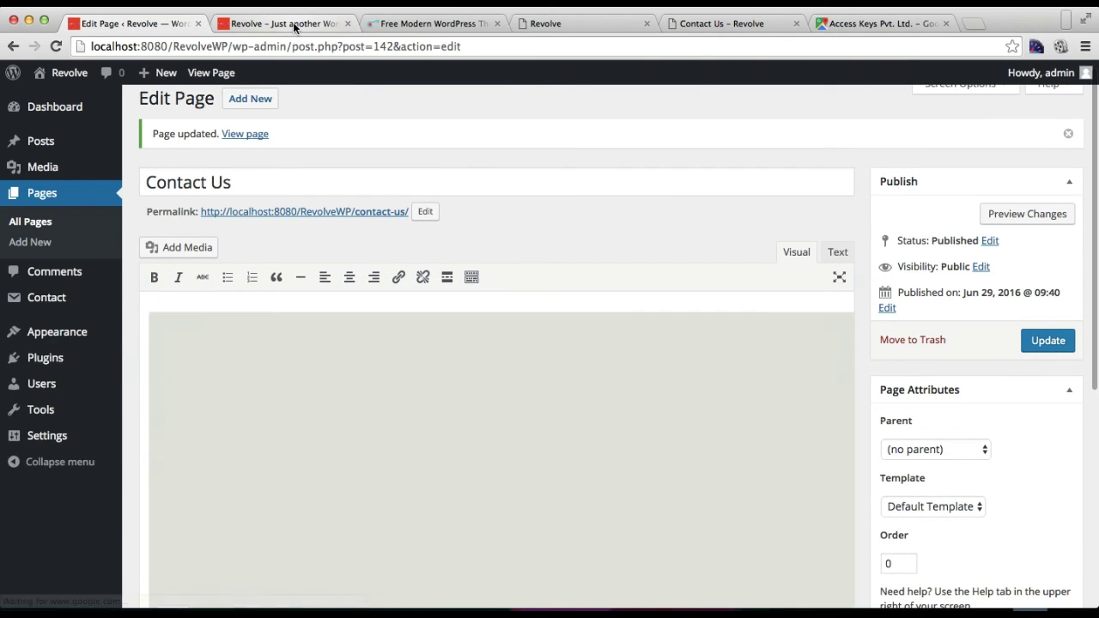
click(307, 24)
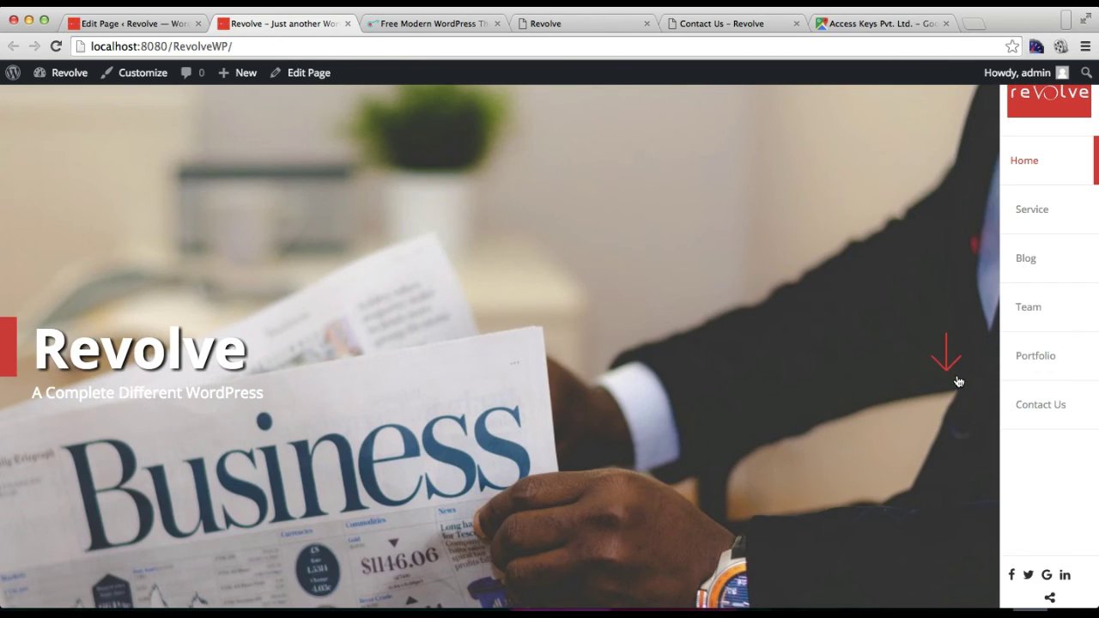
Scroll the home slider to the Contact Us slide, then open and browse the live Contact Us page.
scroll(959, 381, down, 15)
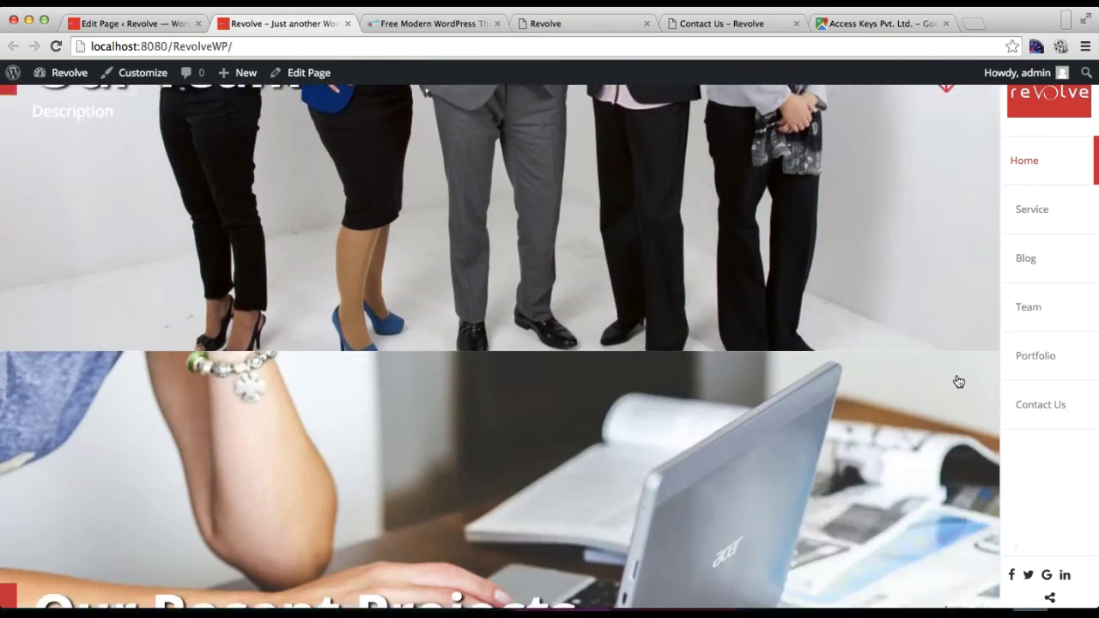
scroll(959, 381, down, 10)
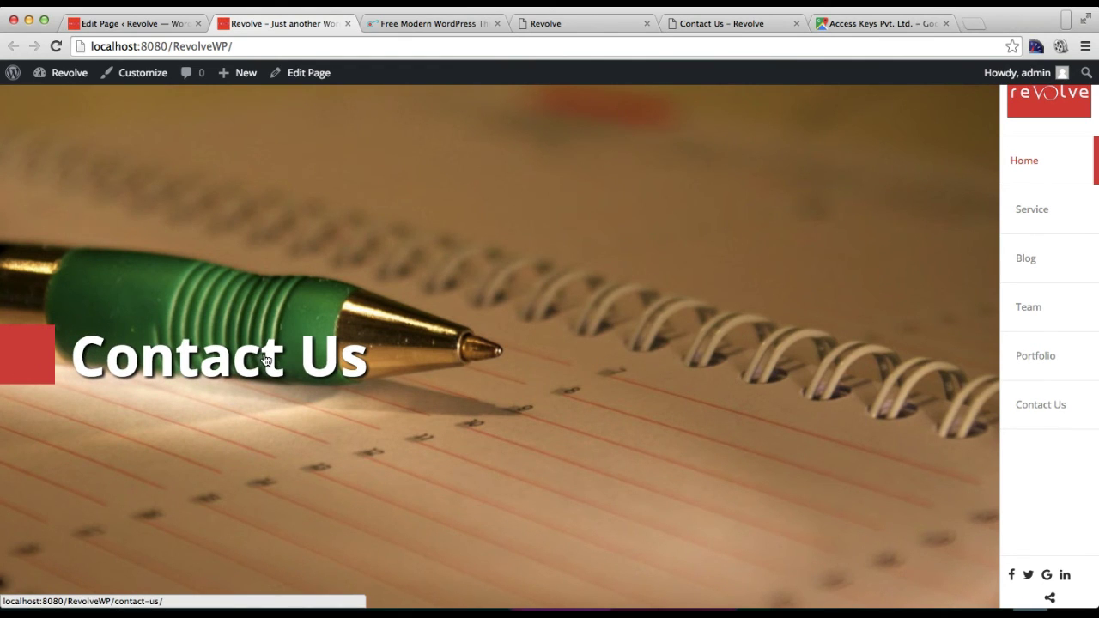
click(1057, 419)
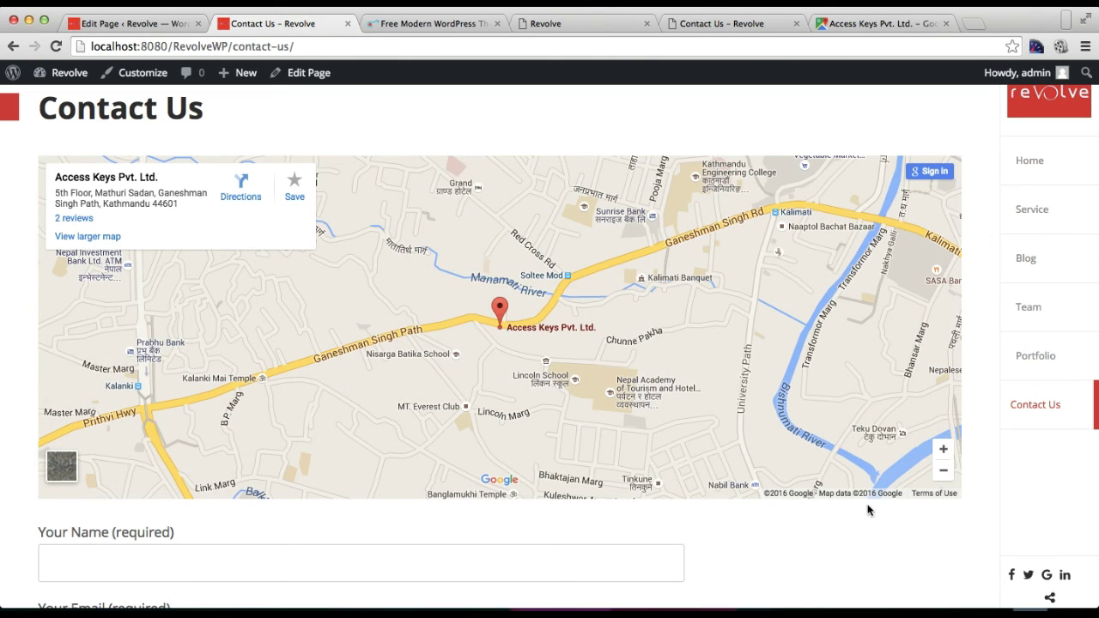
scroll(841, 544, down, 6)
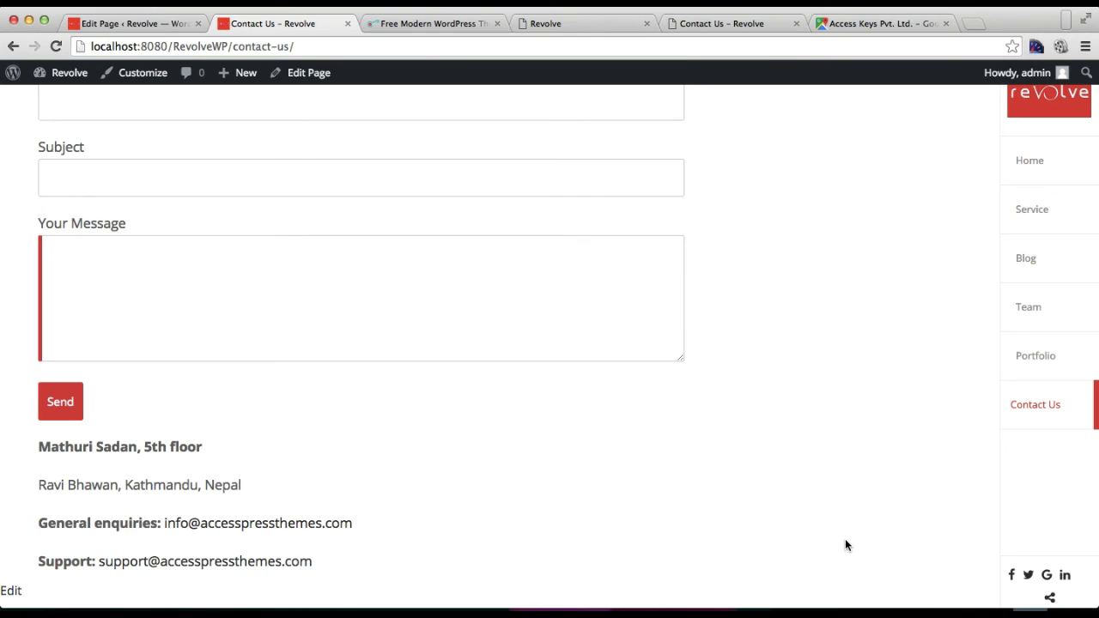
scroll(845, 539, up, 6)
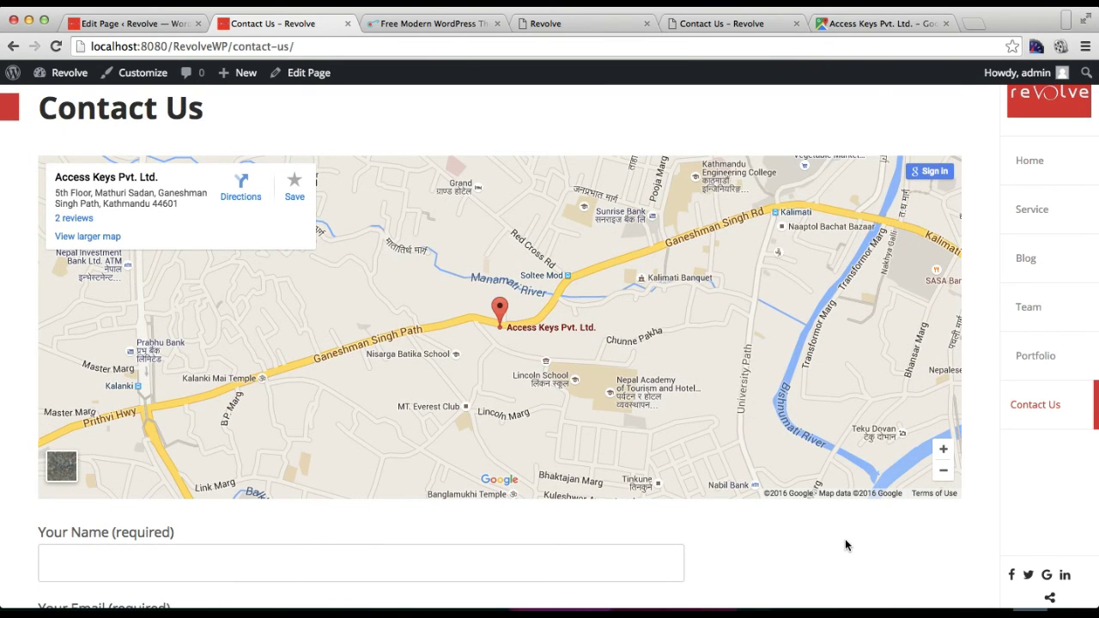
scroll(844, 545, down, 6)
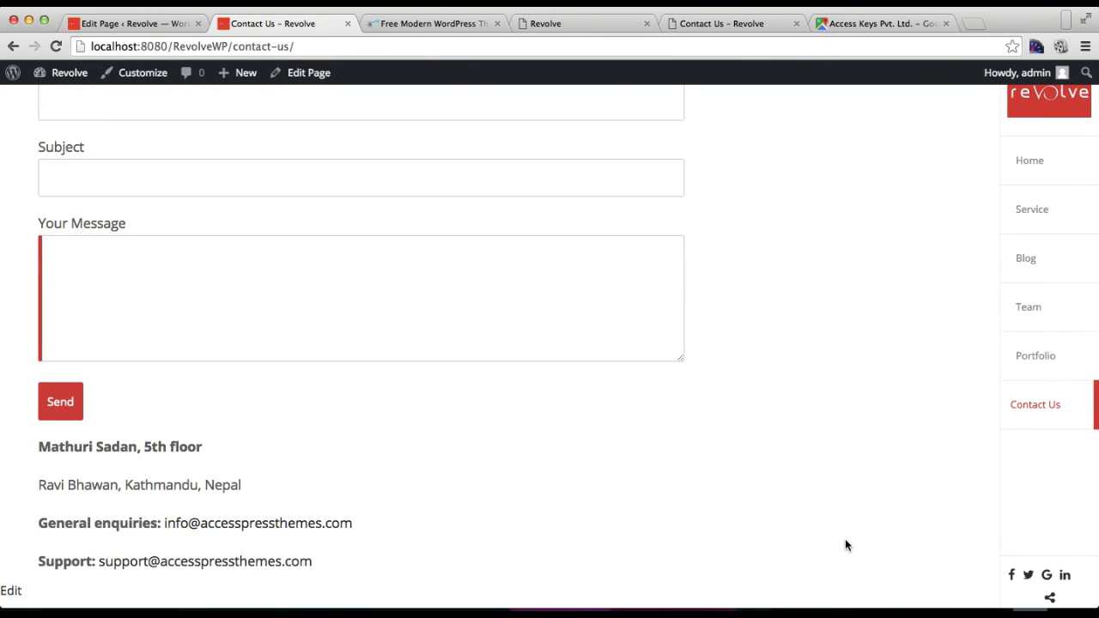
scroll(845, 545, up, 6)
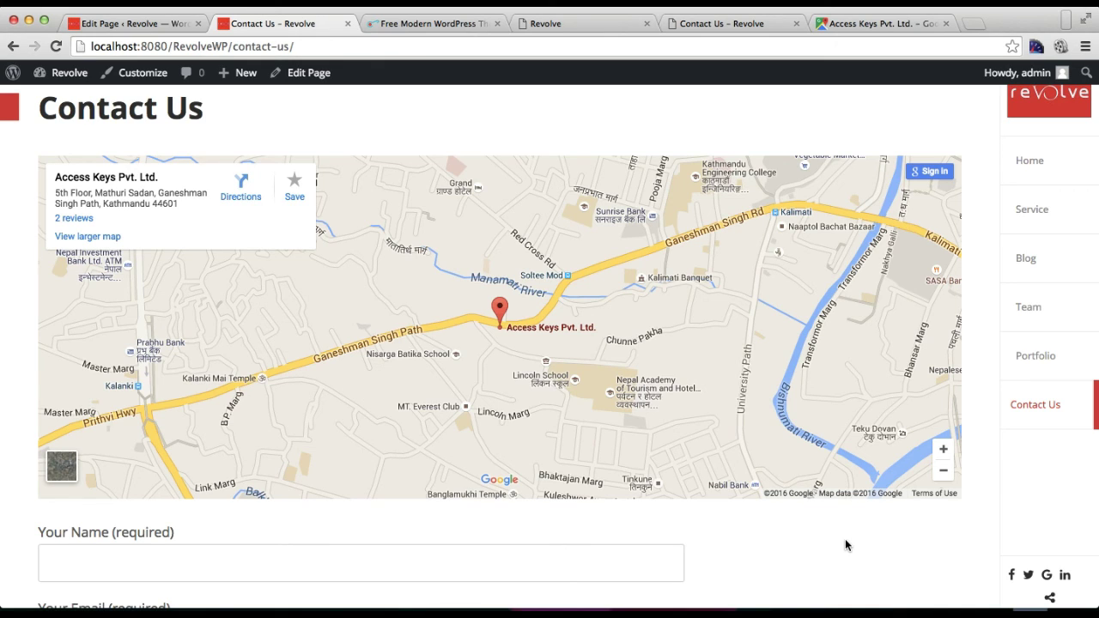
Look through the Revolve documentation, then scroll the Revolve theme product page toward the footer.
click(609, 28)
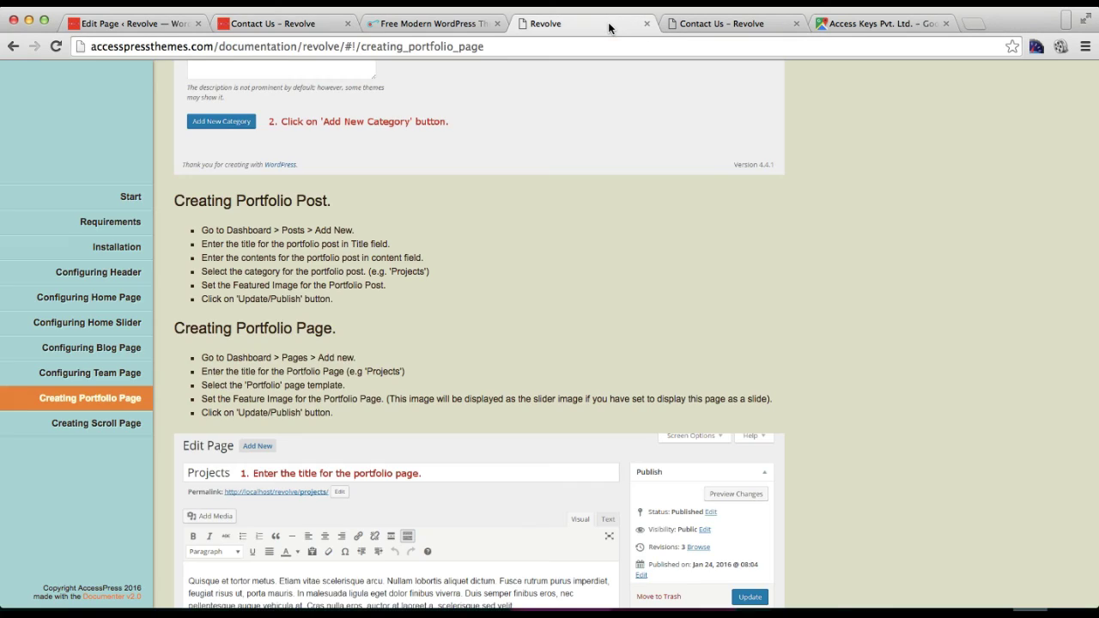
click(465, 26)
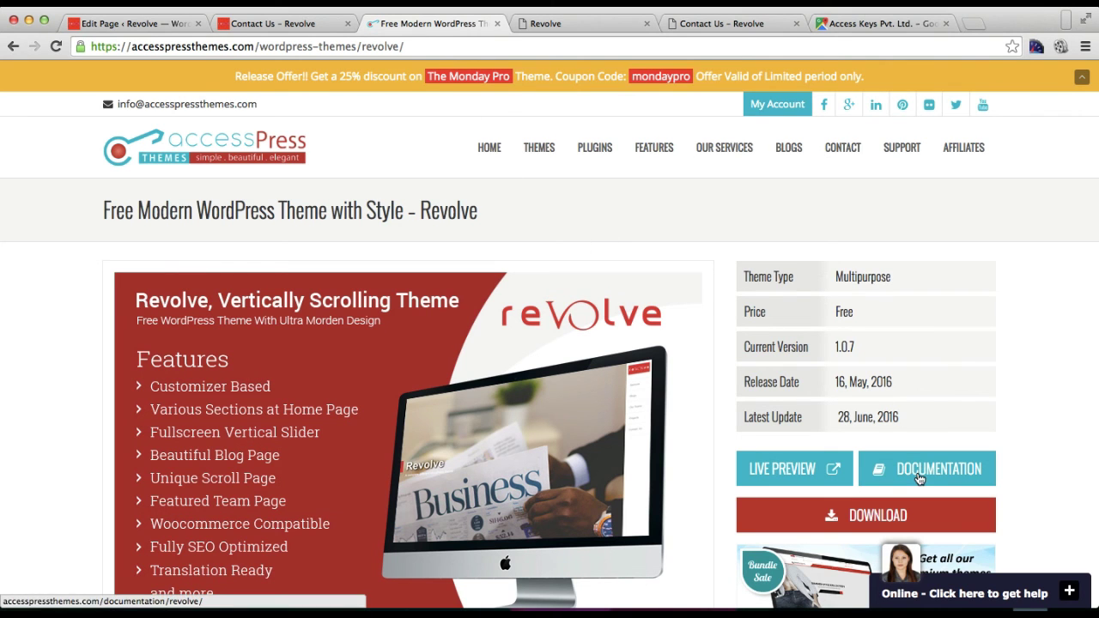
click(589, 26)
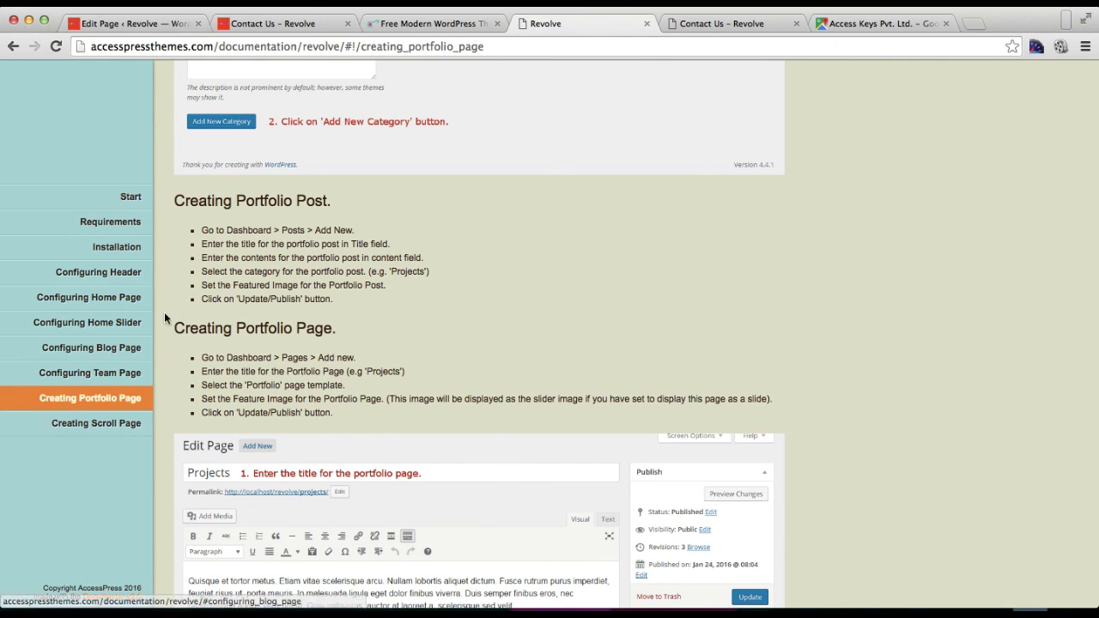
scroll(376, 416, down, 15)
scroll(376, 414, up, 20)
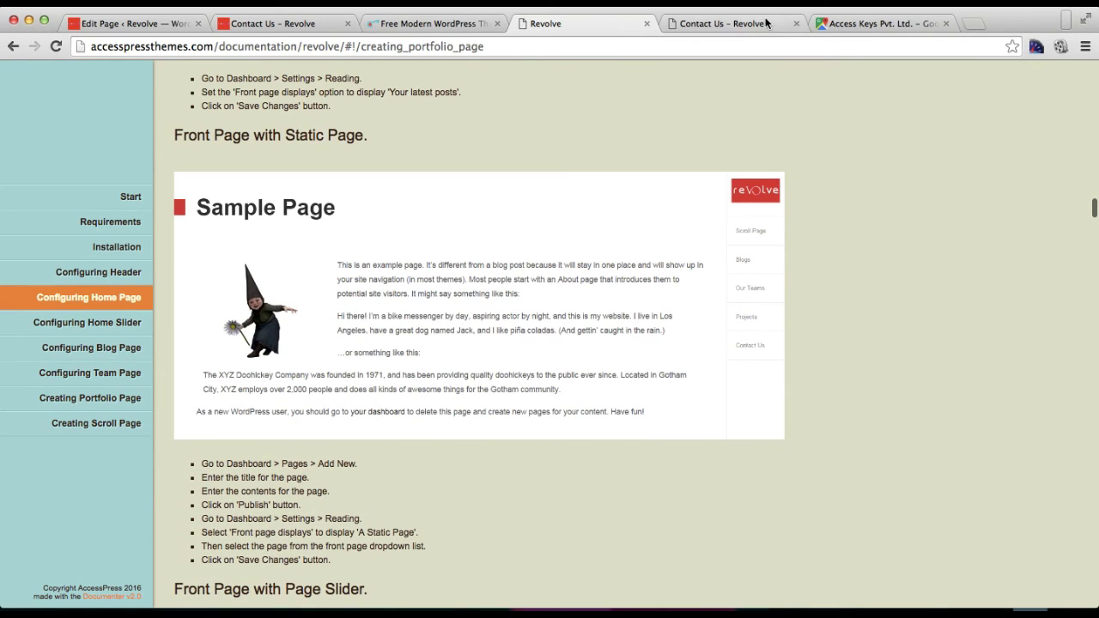
click(472, 26)
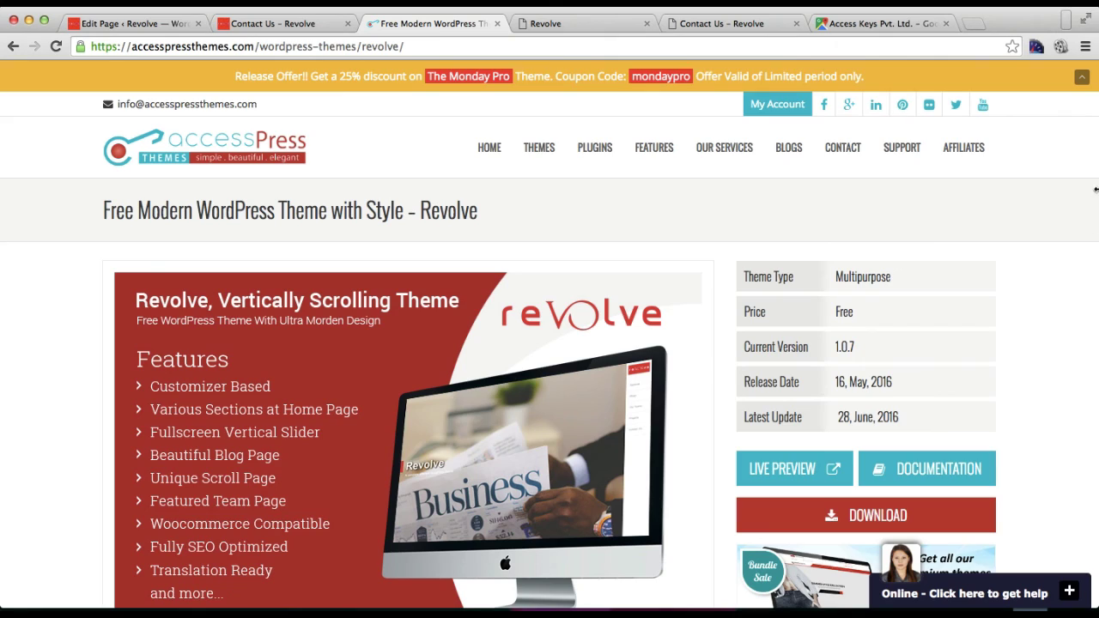
scroll(1056, 290, down, 20)
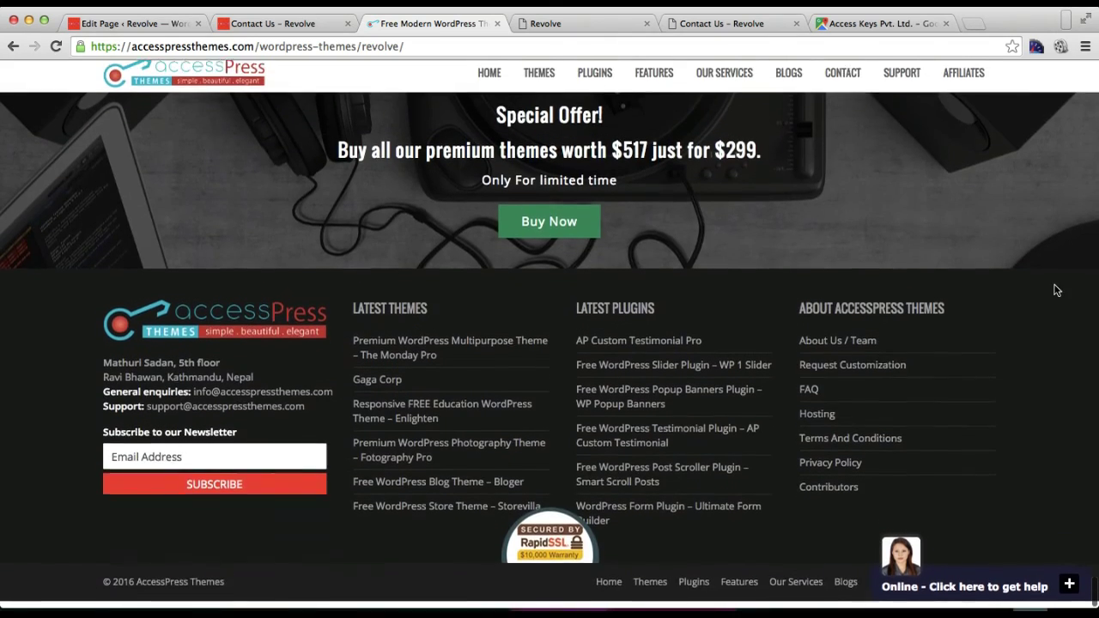